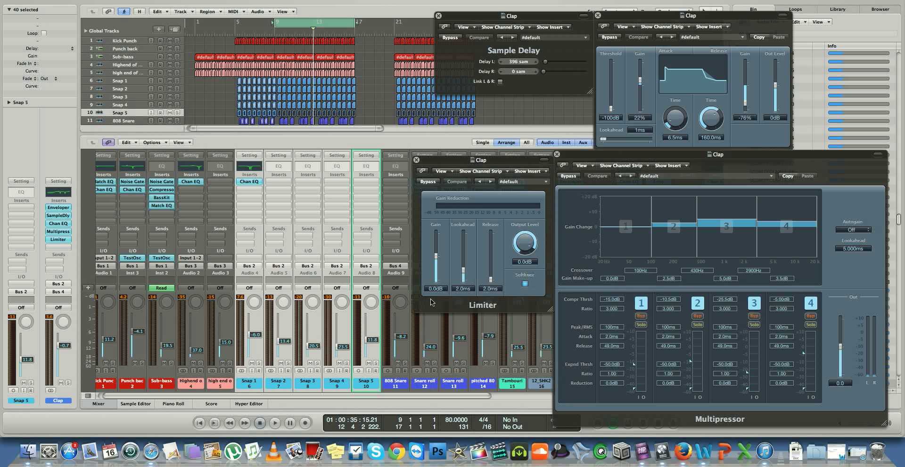
Step: Play the looped section and solo the Snap 1 to Snap 5 channels together
{"action": "left_click", "coordinate": [376, 24]}
{"action": "key", "text": "space"}
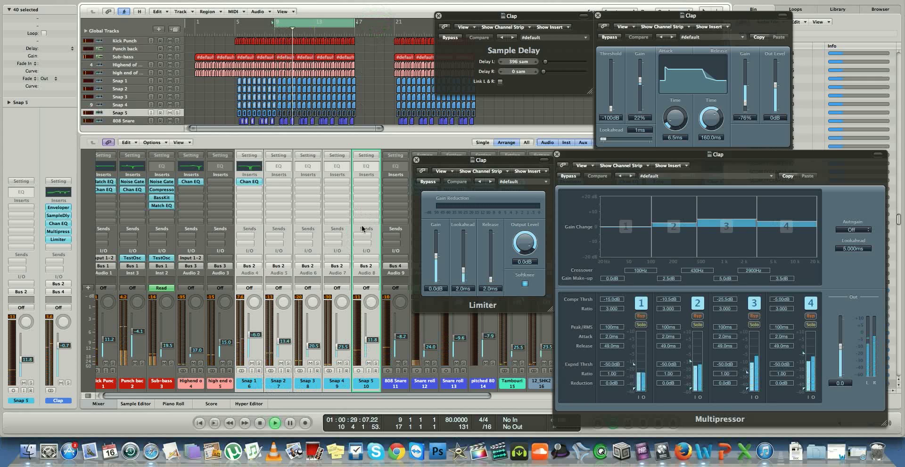
{"action": "left_click", "coordinate": [376, 364]}
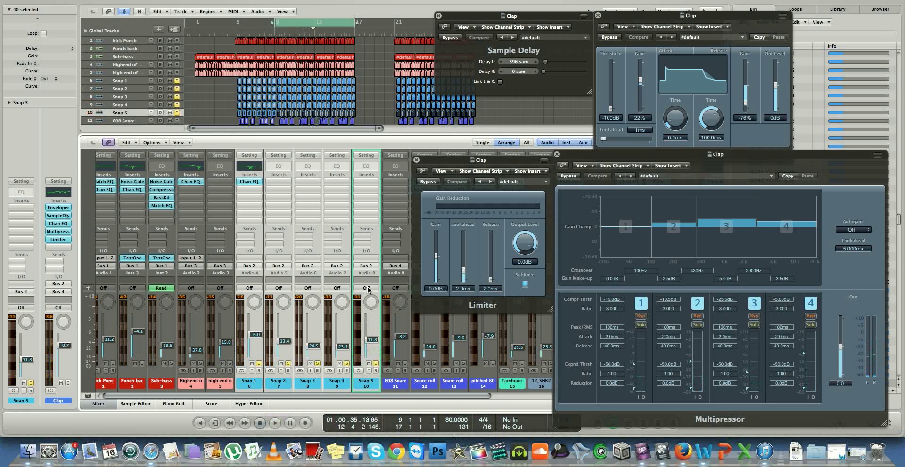
Step: Clear the solo on the five Snap channels and solo only Snap 5
{"action": "left_click", "coordinate": [227, 90]}
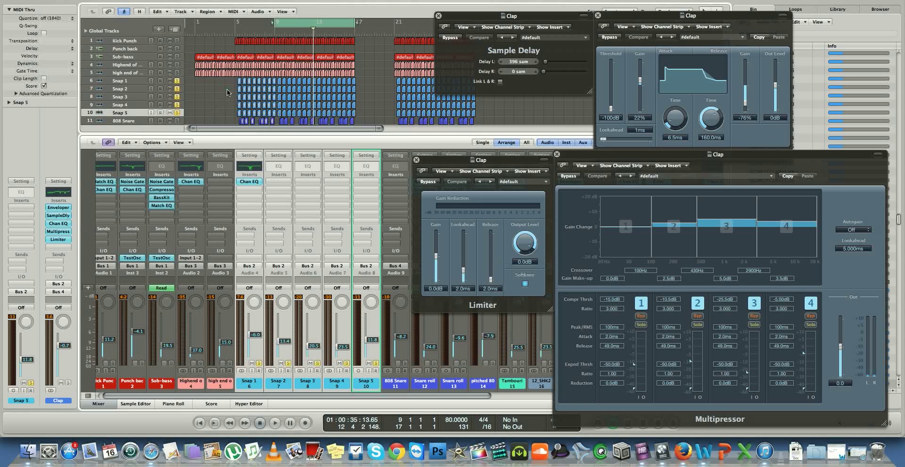
{"action": "scroll", "coordinate": [230, 88], "scroll_direction": "up", "scroll_amount": 5}
{"action": "scroll", "coordinate": [230, 91], "scroll_direction": "up", "scroll_amount": 10}
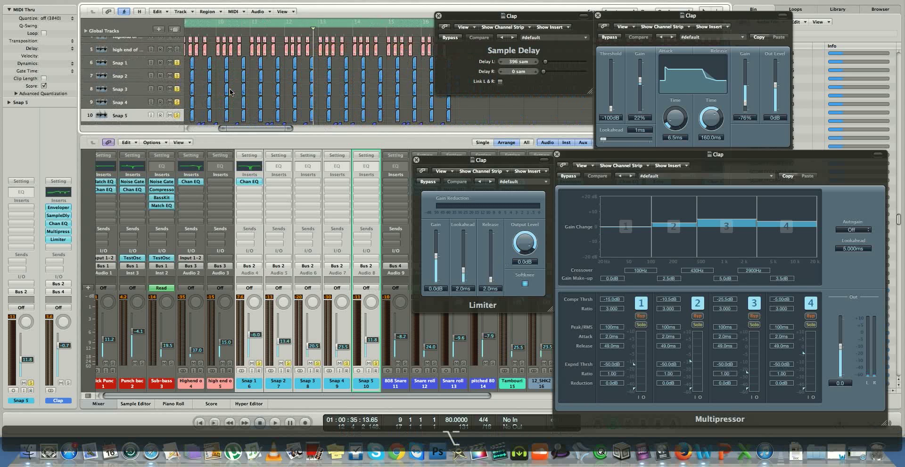
{"action": "scroll", "coordinate": [232, 92], "scroll_direction": "left", "scroll_amount": 5}
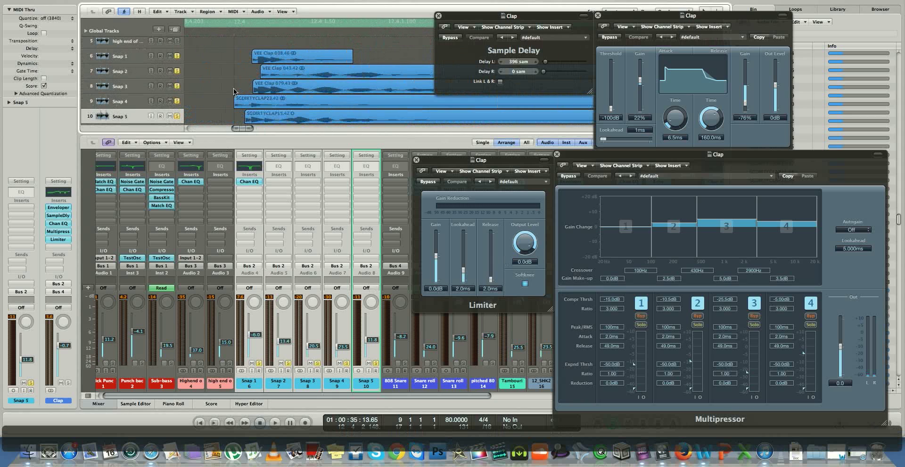
{"action": "left_click", "coordinate": [377, 363]}
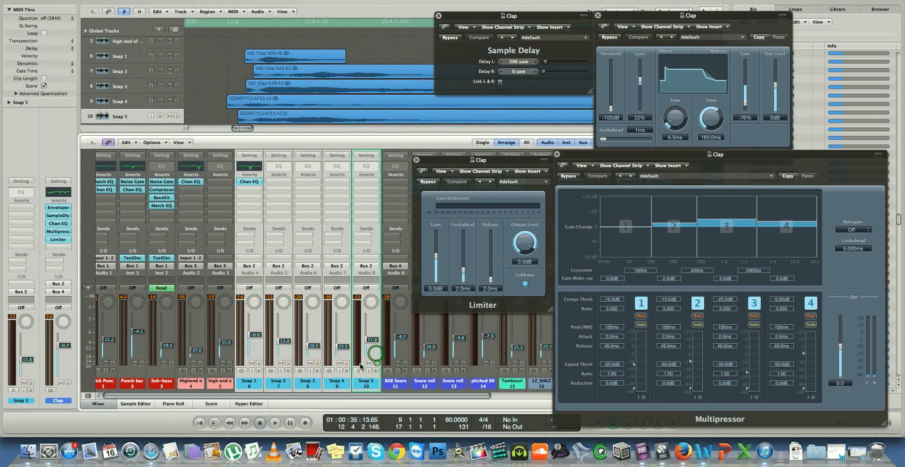
{"action": "left_click", "coordinate": [380, 234]}
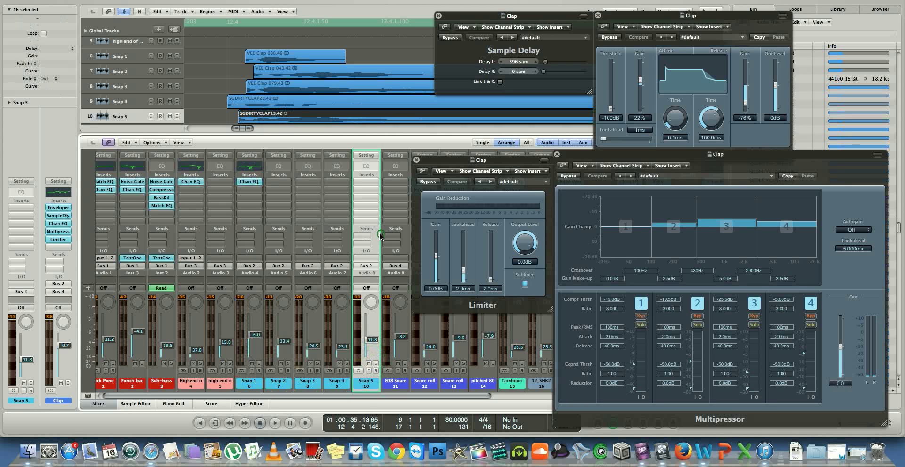
{"action": "left_click", "coordinate": [376, 364]}
Step: Examine how the clap regions on Snap 1 to Snap 5 are offset from each other in the arrangement
{"action": "scroll", "coordinate": [314, 60], "scroll_direction": "up", "scroll_amount": 2}
{"action": "scroll", "coordinate": [312, 66], "scroll_direction": "left", "scroll_amount": 3}
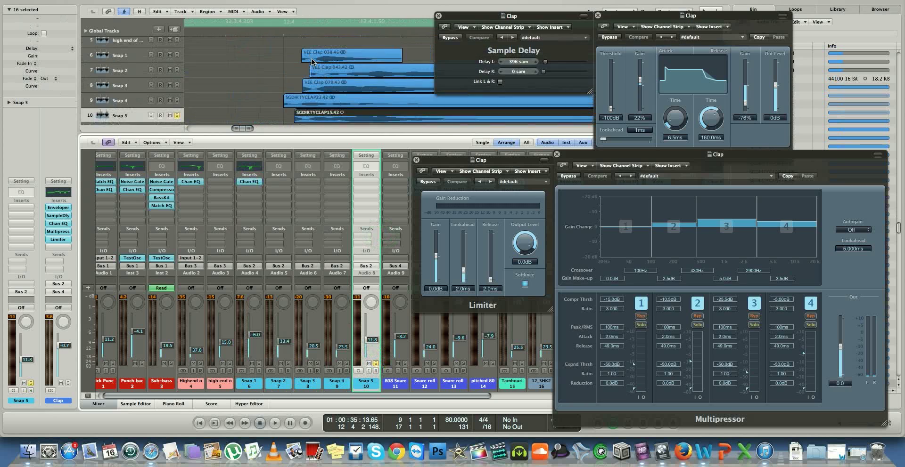
{"action": "left_click", "coordinate": [124, 79]}
{"action": "left_click", "coordinate": [120, 91]}
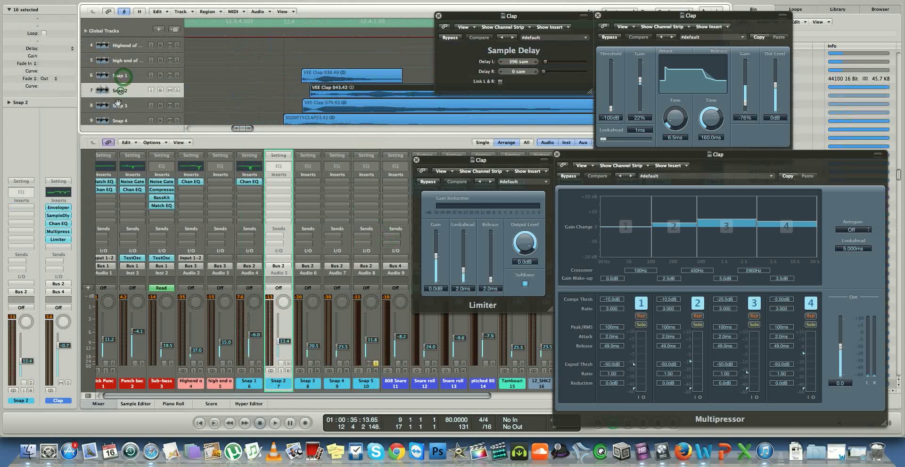
{"action": "left_click", "coordinate": [119, 106]}
{"action": "scroll", "coordinate": [120, 111], "scroll_direction": "down", "scroll_amount": 1}
{"action": "left_click", "coordinate": [119, 110]}
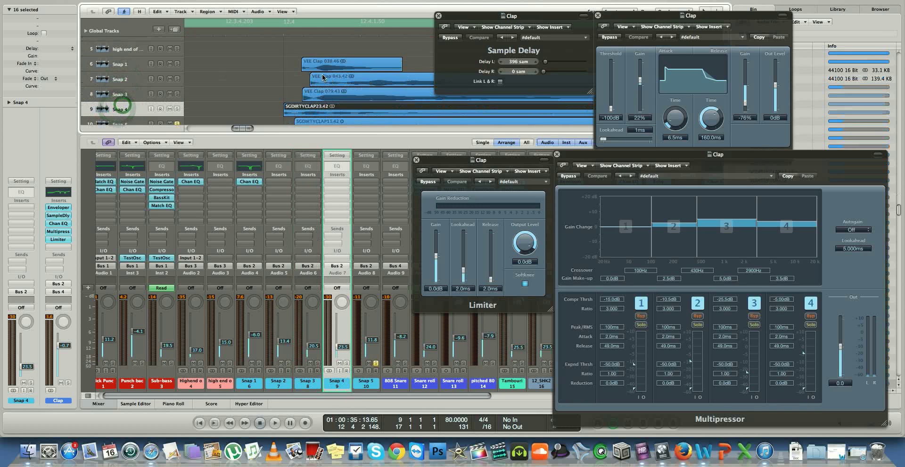
{"action": "scroll", "coordinate": [282, 69], "scroll_direction": "down", "scroll_amount": 3}
{"action": "scroll", "coordinate": [297, 85], "scroll_direction": "up", "scroll_amount": 2}
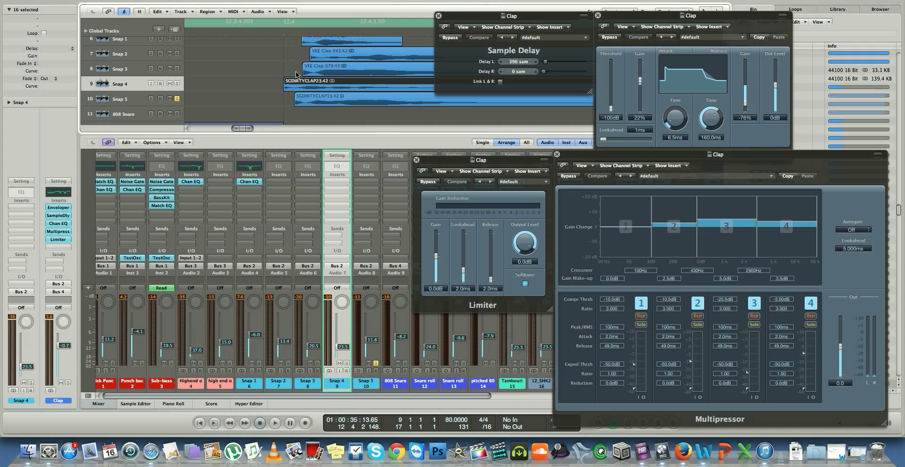
Step: Start playback and solo Snap 4, Snap 3, Snap 2 and Snap 1 in turn to layer them over Snap 5
{"action": "key", "text": "space"}
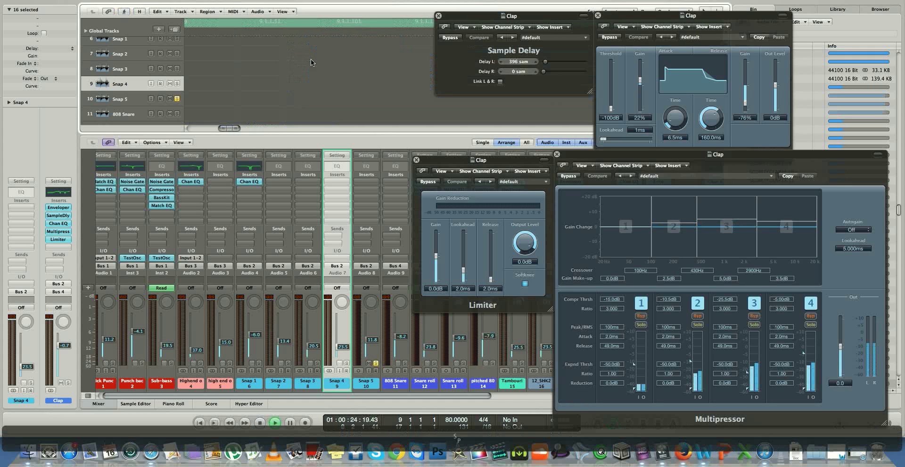
{"action": "left_click", "coordinate": [126, 100]}
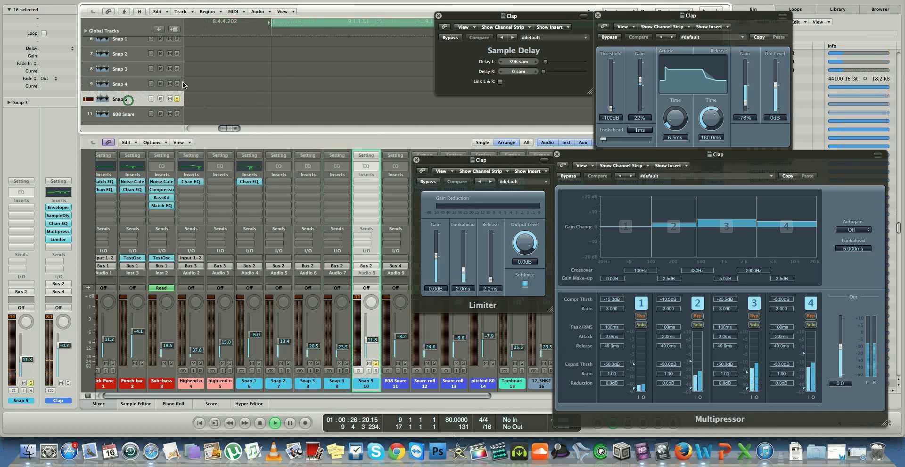
{"action": "left_click", "coordinate": [177, 84]}
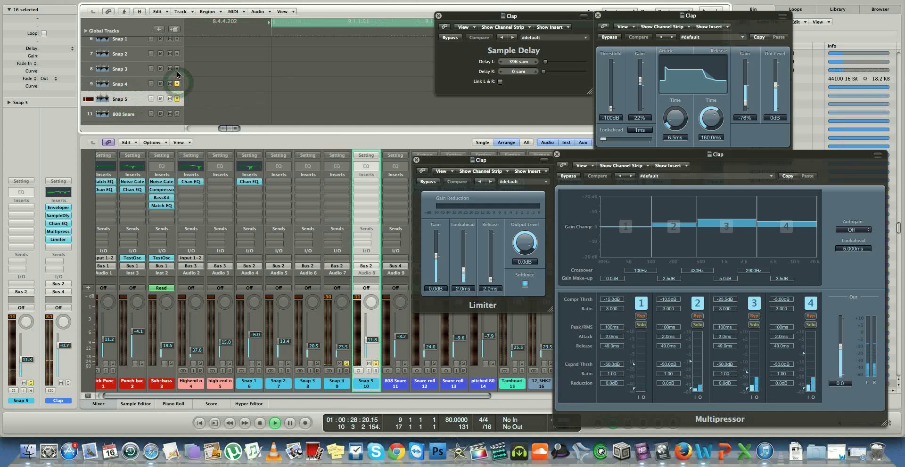
{"action": "left_click", "coordinate": [178, 69]}
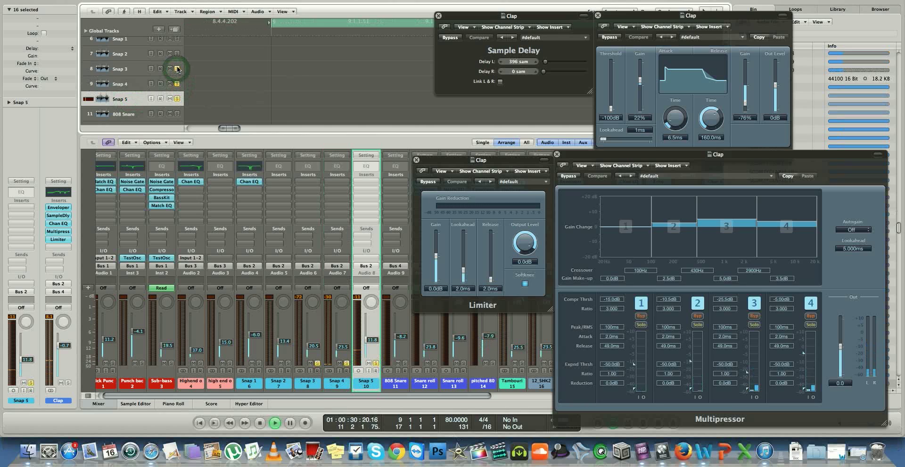
{"action": "left_click", "coordinate": [177, 39]}
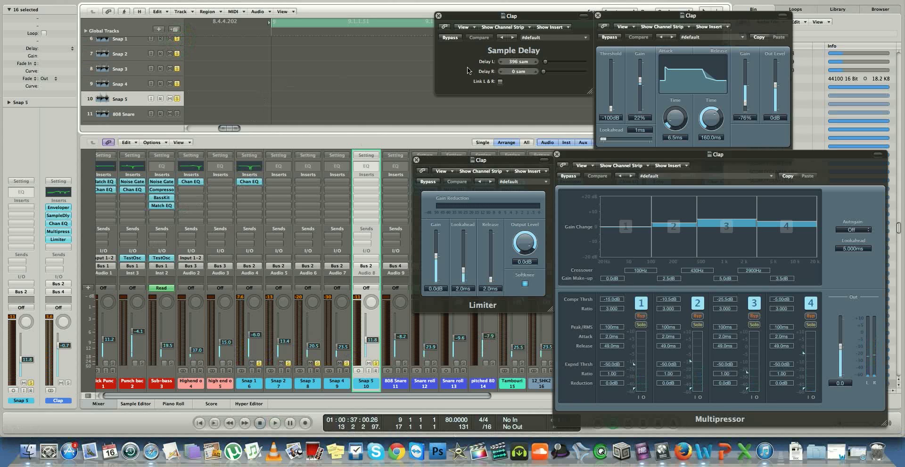
Step: Examine the waveforms and lengths of the layered Snap clap regions up close in the arrangement
{"action": "scroll", "coordinate": [381, 102], "scroll_direction": "left", "scroll_amount": 5}
{"action": "scroll", "coordinate": [364, 100], "scroll_direction": "up", "scroll_amount": 5}
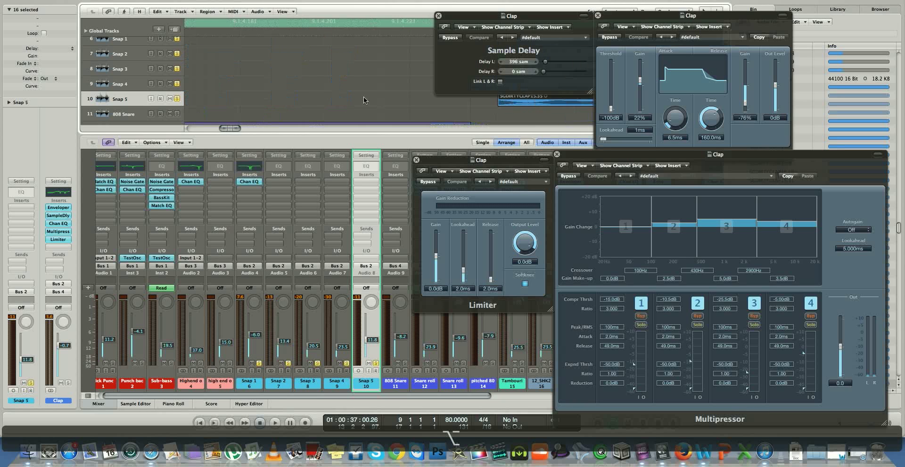
{"action": "scroll", "coordinate": [318, 63], "scroll_direction": "right", "scroll_amount": 5}
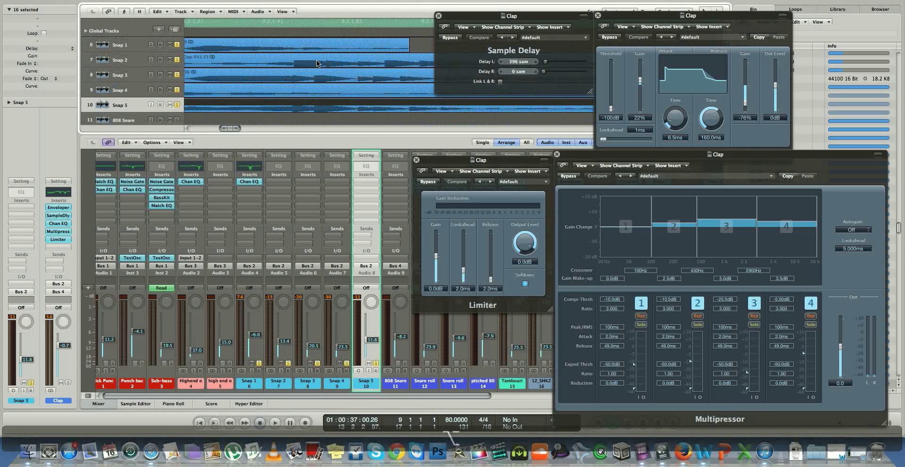
{"action": "scroll", "coordinate": [315, 62], "scroll_direction": "right", "scroll_amount": 8}
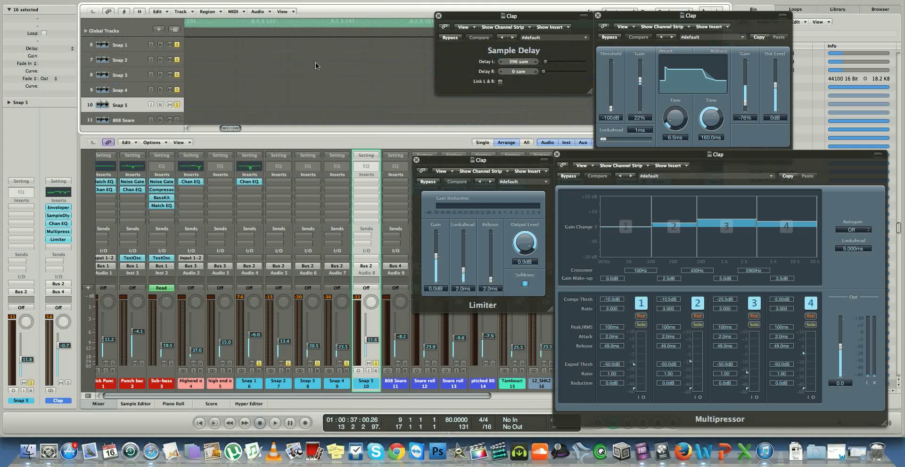
{"action": "scroll", "coordinate": [316, 62], "scroll_direction": "down", "scroll_amount": 5}
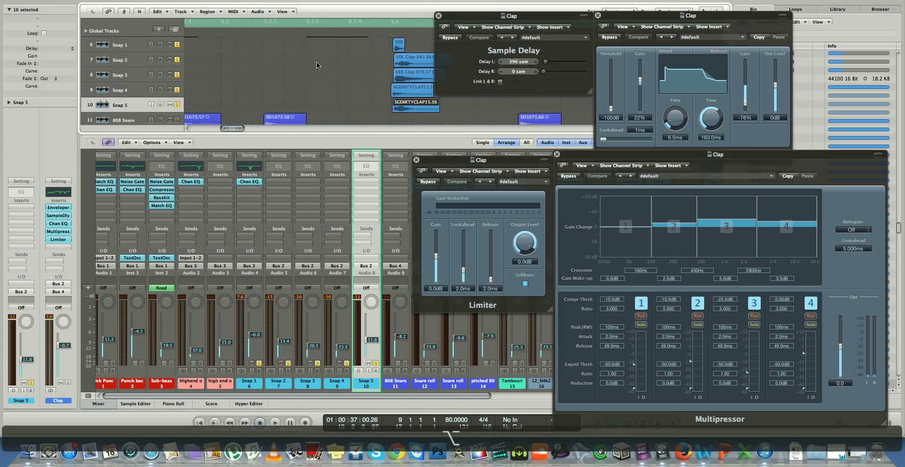
{"action": "scroll", "coordinate": [373, 88], "scroll_direction": "down", "scroll_amount": 1}
{"action": "scroll", "coordinate": [373, 87], "scroll_direction": "down", "scroll_amount": 4}
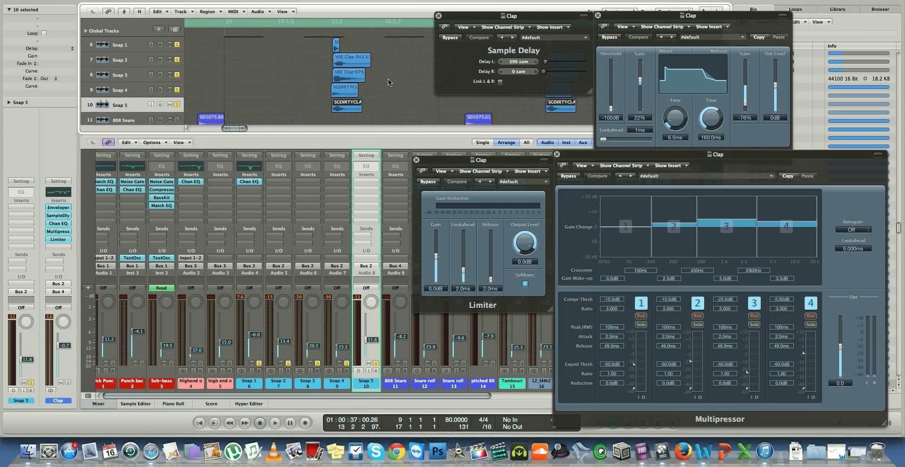
Step: Select the Snap 1 to Snap 5 channels together in the mixer
{"action": "left_click", "coordinate": [373, 245]}
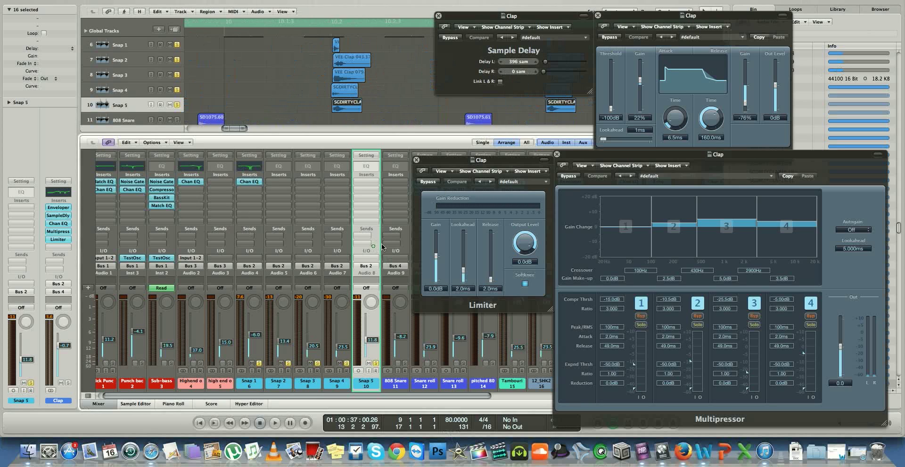
{"action": "left_click", "coordinate": [370, 251]}
{"action": "left_click", "coordinate": [371, 255]}
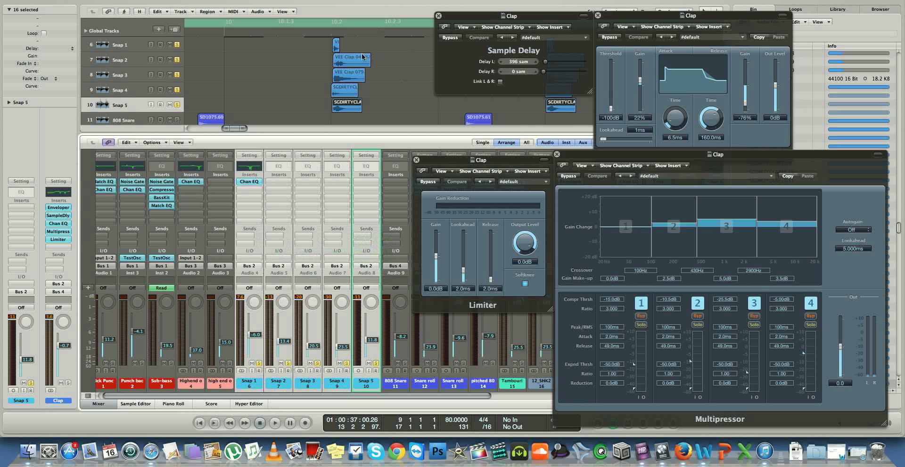
Step: Examine the timing of the stacked Snap clap regions around bar 10
{"action": "scroll", "coordinate": [338, 113], "scroll_direction": "up", "scroll_amount": 5}
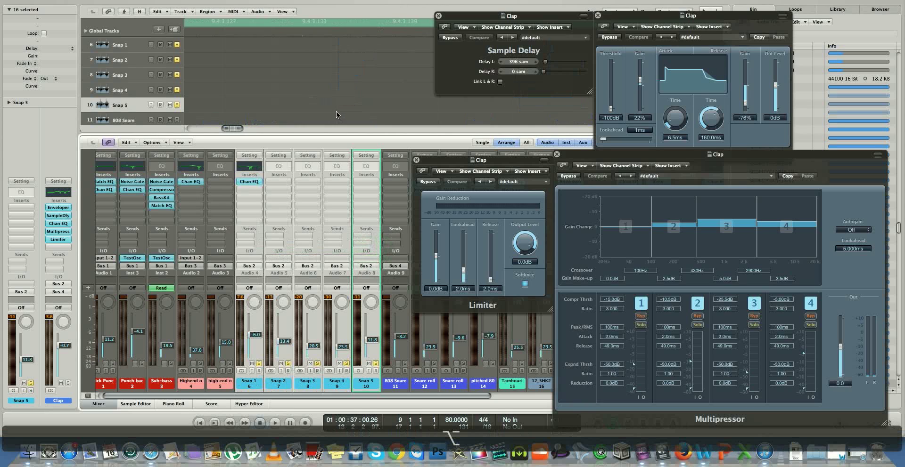
{"action": "scroll", "coordinate": [369, 95], "scroll_direction": "up", "scroll_amount": 3}
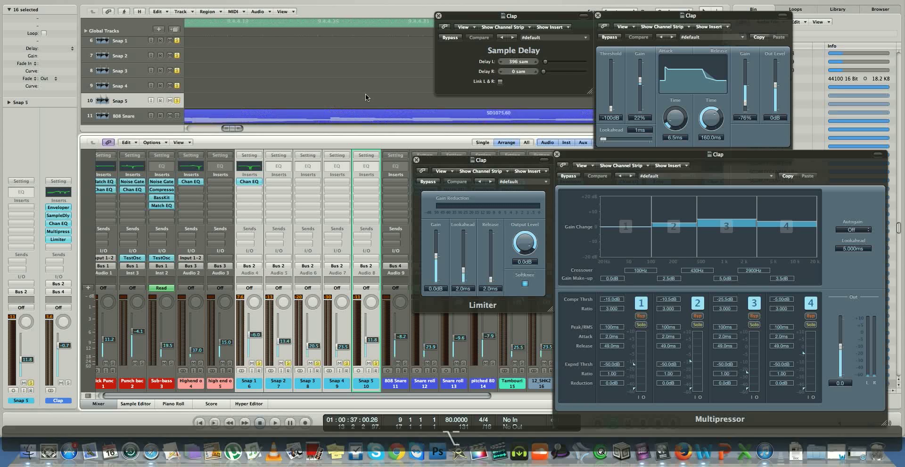
{"action": "scroll", "coordinate": [370, 91], "scroll_direction": "up", "scroll_amount": 1}
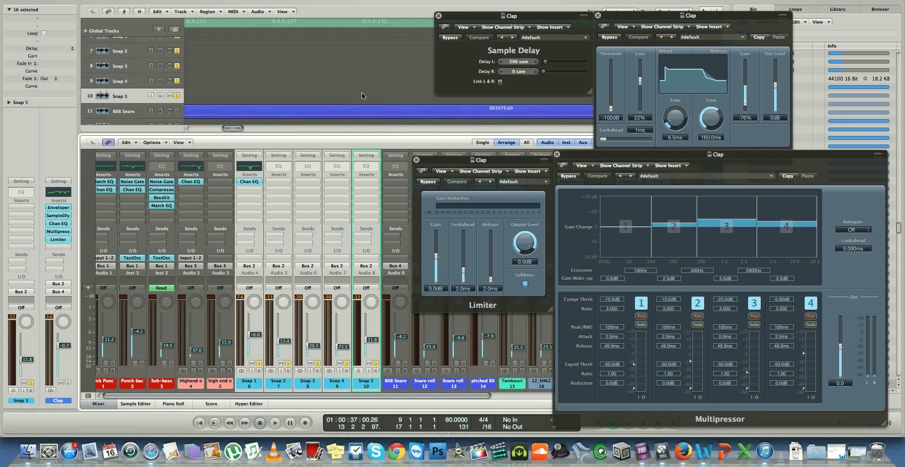
{"action": "scroll", "coordinate": [361, 92], "scroll_direction": "right", "scroll_amount": 3}
{"action": "scroll", "coordinate": [366, 92], "scroll_direction": "down", "scroll_amount": 5}
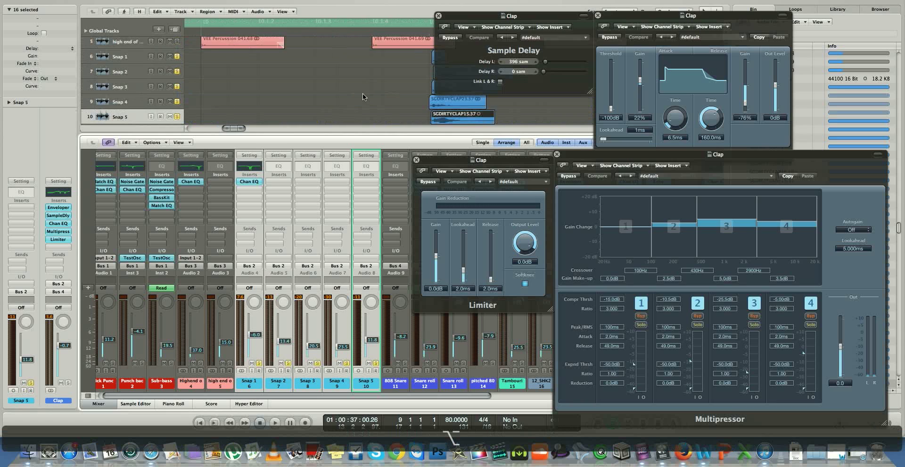
{"action": "scroll", "coordinate": [361, 96], "scroll_direction": "down", "scroll_amount": 1}
{"action": "scroll", "coordinate": [361, 96], "scroll_direction": "up", "scroll_amount": 1}
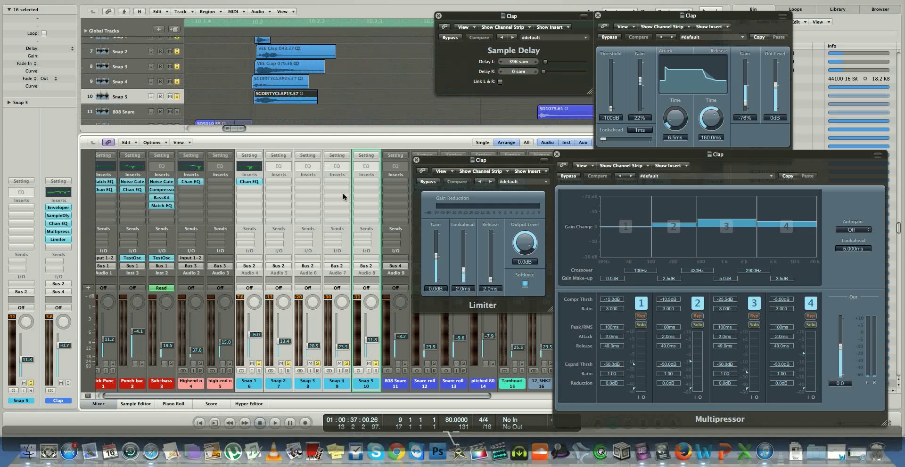
Step: Check the Snap channels' output routing and the list of available buses from Snap 1
{"action": "left_click", "coordinate": [363, 240]}
{"action": "left_click", "coordinate": [316, 234]}
{"action": "left_click_drag", "start_coordinate": [376, 249], "coordinate": [256, 257]}
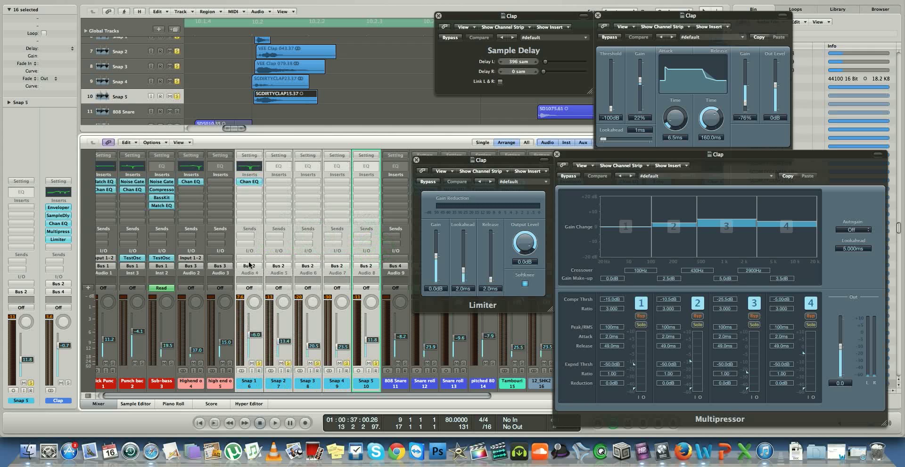
{"action": "left_click", "coordinate": [249, 266]}
{"action": "mouse_move", "coordinate": [258, 296]}
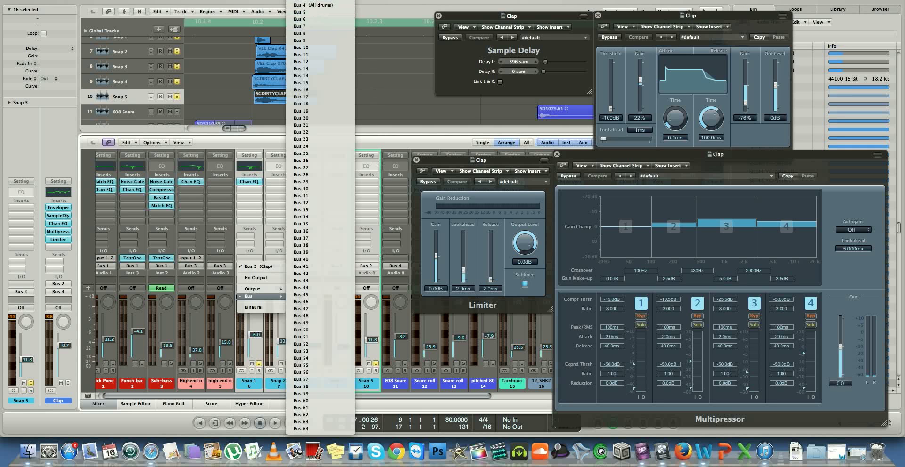
{"action": "left_click", "coordinate": [322, 0]}
Step: Move the Multipressor window off the mixer's far end and select the Clap bus channel
{"action": "left_click_drag", "start_coordinate": [785, 364], "coordinate": [290, 236]}
{"action": "scroll", "coordinate": [633, 331], "scroll_direction": "right", "scroll_amount": 10}
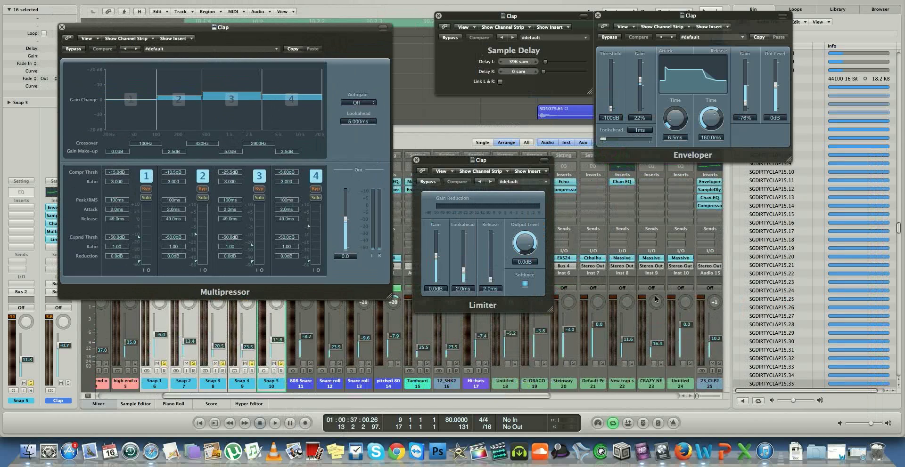
{"action": "left_click", "coordinate": [587, 386]}
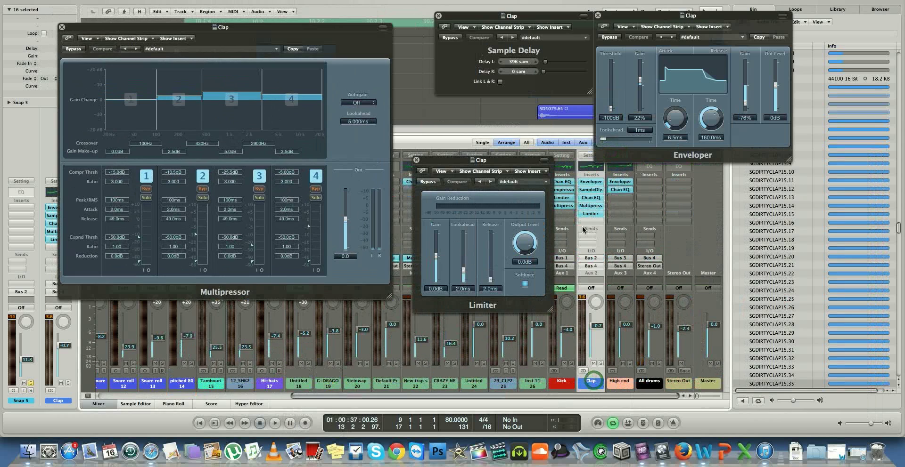
Step: Move the Limiter window aside and close the Multipressor, Enveloper and Sample Delay windows
{"action": "left_click_drag", "start_coordinate": [492, 162], "coordinate": [763, 166]}
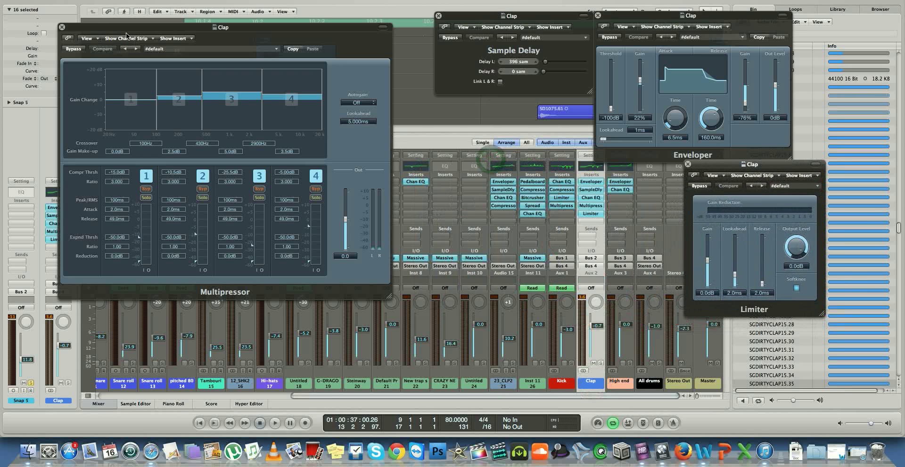
{"action": "left_click", "coordinate": [61, 27]}
{"action": "left_click_drag", "start_coordinate": [637, 16], "coordinate": [224, 33]}
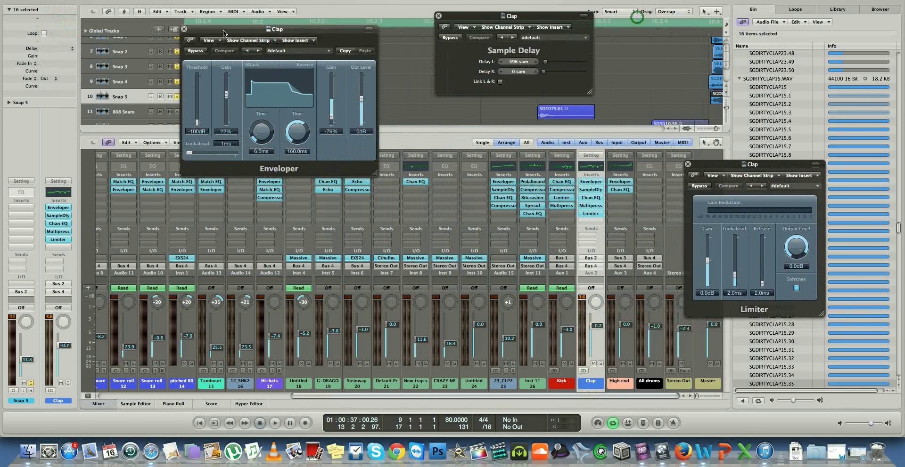
{"action": "left_click", "coordinate": [184, 29]}
{"action": "left_click", "coordinate": [437, 16]}
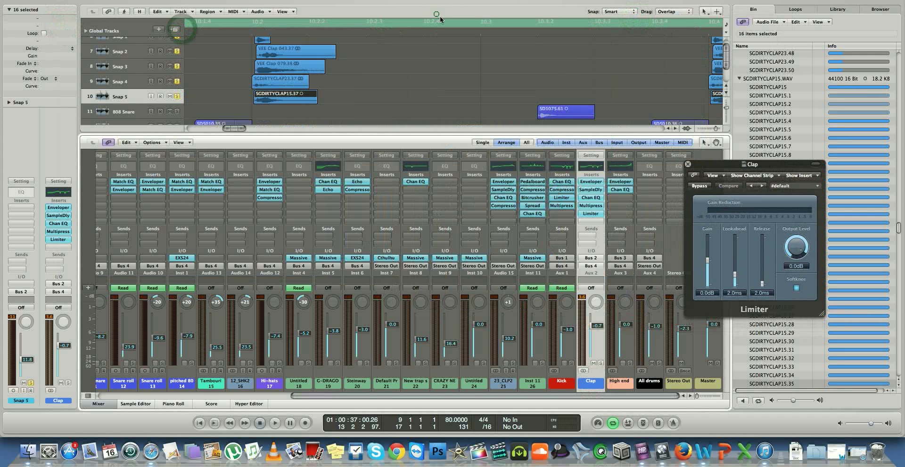
Step: Play the project and compare the Clap bus with its Enveloper bypassed and active, keeping the Enveloper window clear of the mixer
{"action": "left_click", "coordinate": [687, 164]}
{"action": "key", "text": "space"}
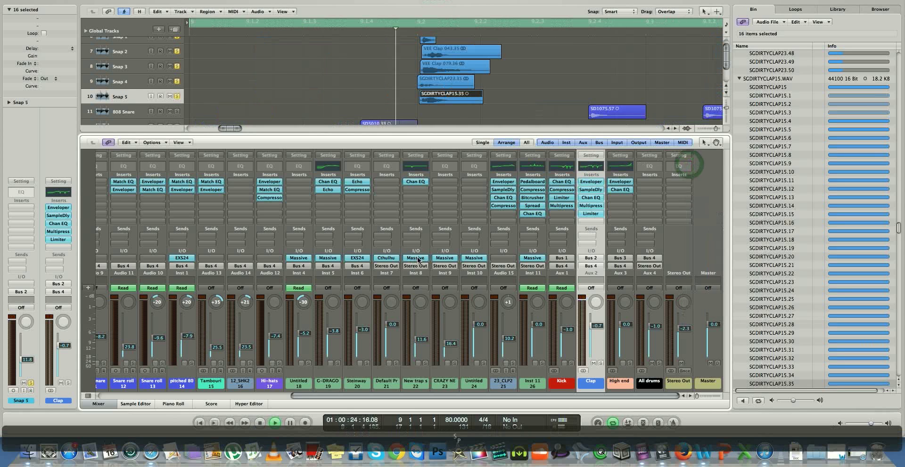
{"action": "left_click", "coordinate": [593, 182]}
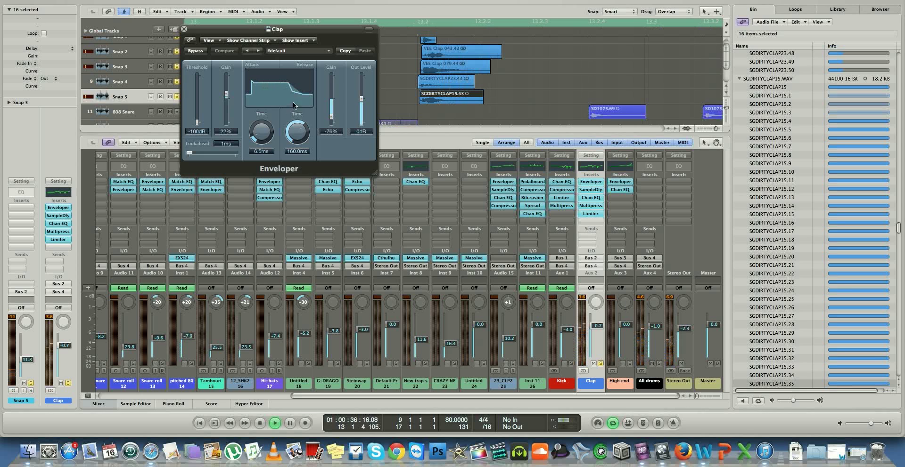
{"action": "left_click", "coordinate": [196, 51]}
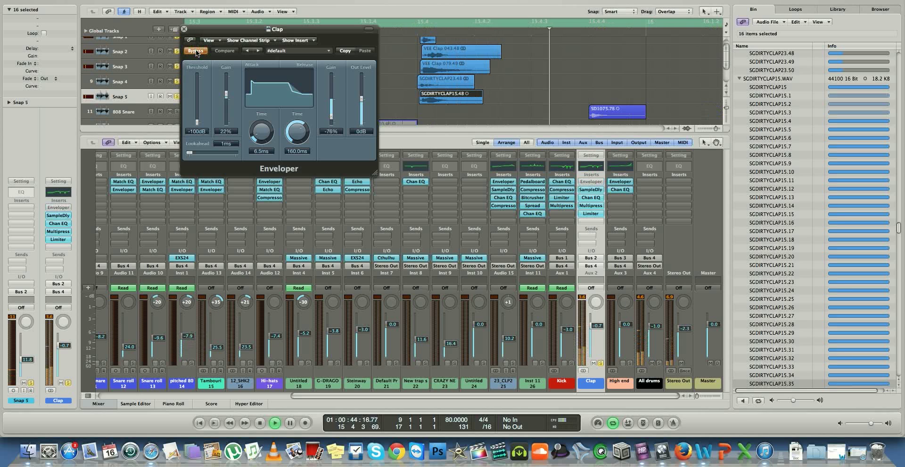
{"action": "left_click", "coordinate": [196, 51]}
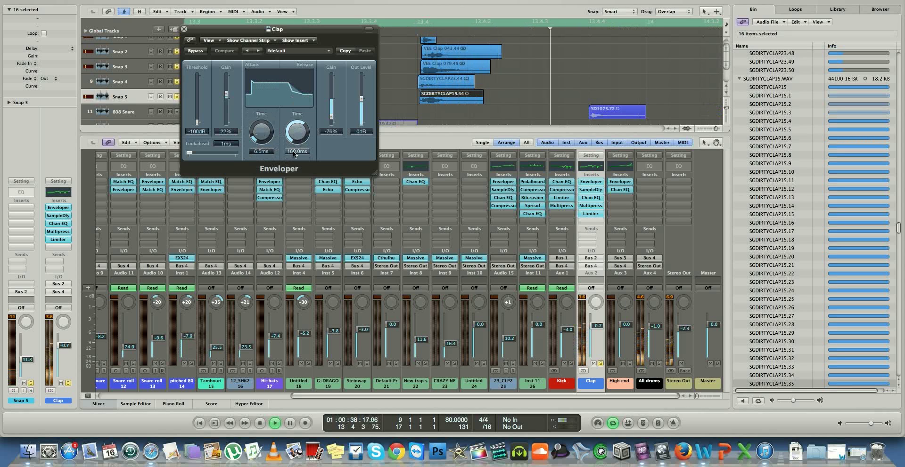
{"action": "left_click_drag", "start_coordinate": [265, 29], "coordinate": [789, 0]}
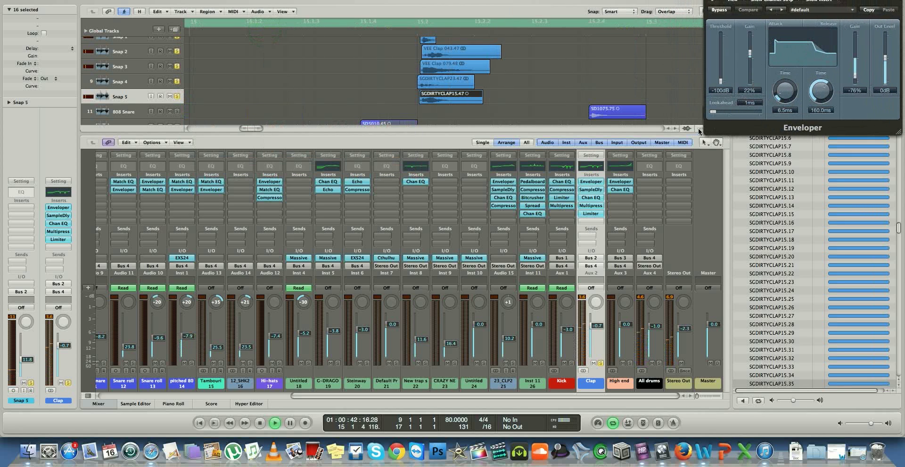
Step: Open the Clap bus's Sample Delay beneath the Enveloper window and compare the sound with the delay bypassed and active
{"action": "left_click", "coordinate": [594, 192]}
{"action": "left_click_drag", "start_coordinate": [501, 17], "coordinate": [753, 145]}
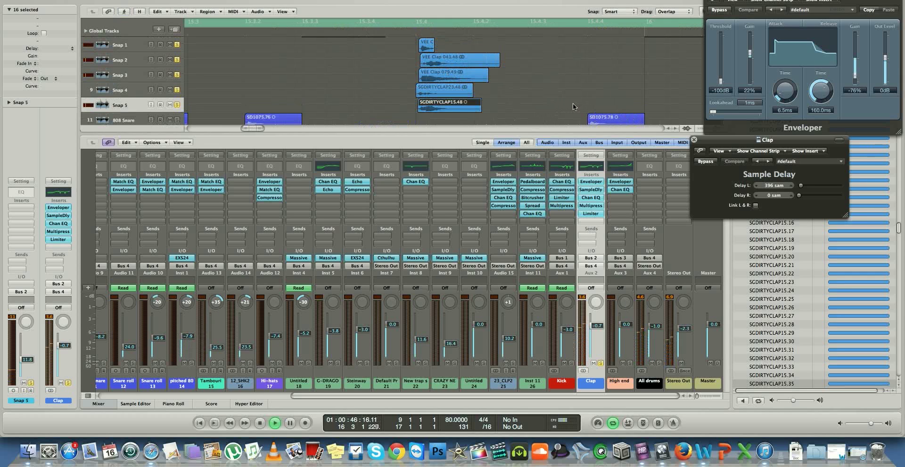
{"action": "left_click", "coordinate": [703, 162]}
{"action": "left_click_drag", "start_coordinate": [764, 140], "coordinate": [775, 137]}
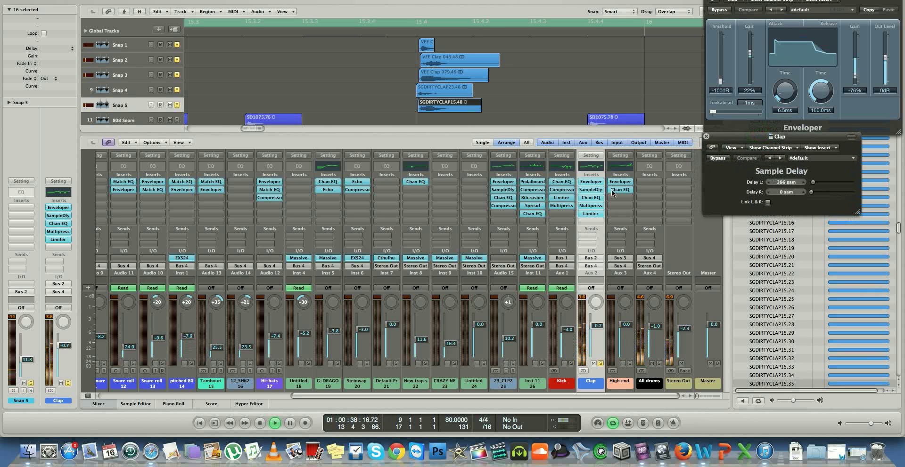
Step: Open the Clap bus's Channel EQ, examine its bands against the analyzer curve and move its window clear of the mixer
{"action": "left_click", "coordinate": [595, 198]}
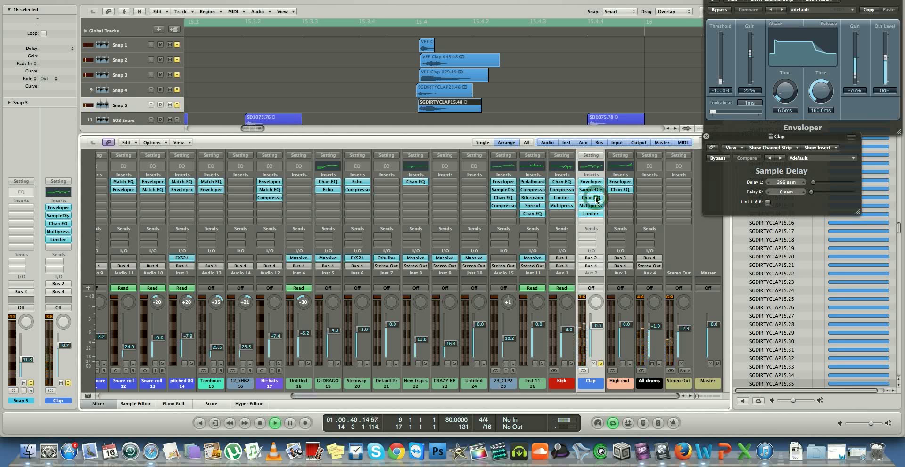
{"action": "left_click_drag", "start_coordinate": [186, 1], "coordinate": [610, 80]}
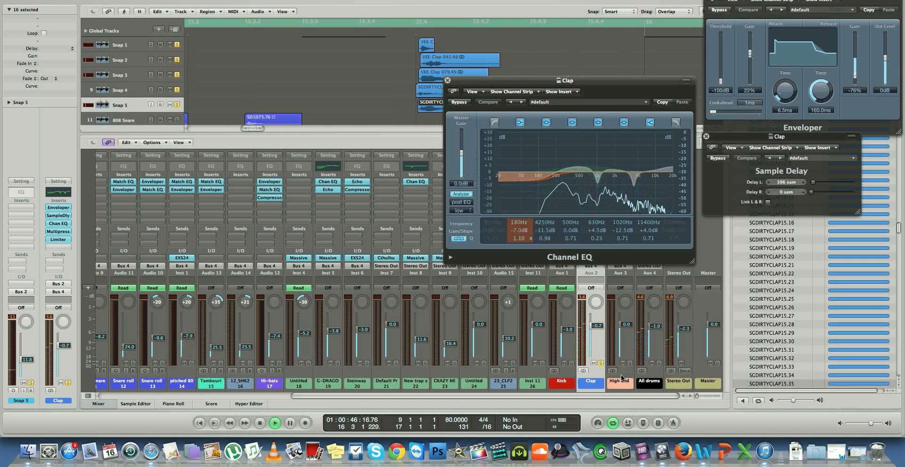
{"action": "left_click_drag", "start_coordinate": [599, 80], "coordinate": [635, 0]}
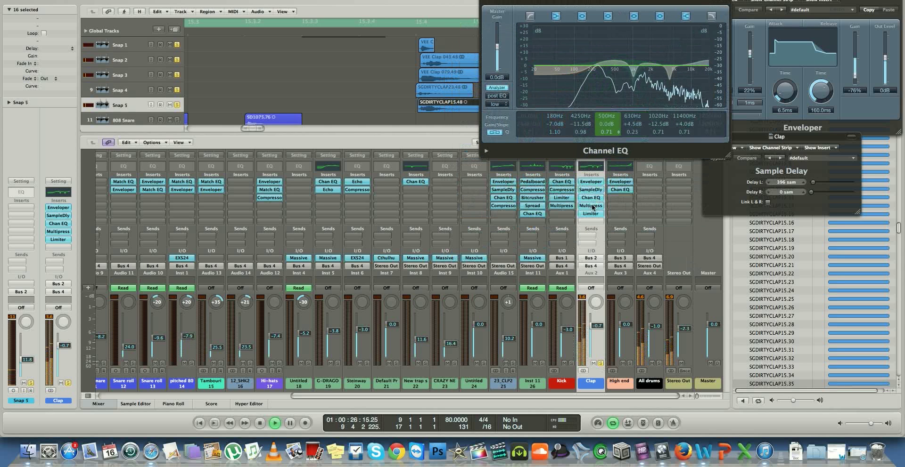
Step: Open the Clap bus's Multipressor to examine its four bands, reposition its window and close it
{"action": "left_click", "coordinate": [590, 205]}
{"action": "left_click_drag", "start_coordinate": [192, 69], "coordinate": [609, 38]}
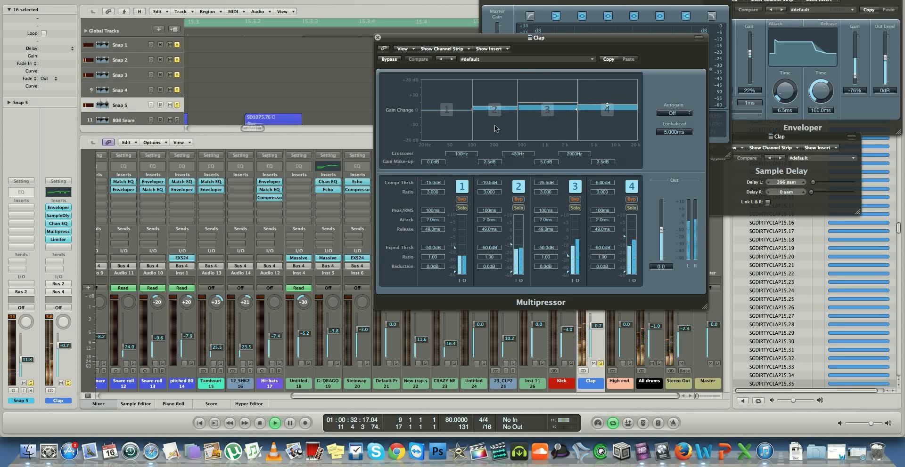
{"action": "left_click_drag", "start_coordinate": [561, 37], "coordinate": [734, 117]}
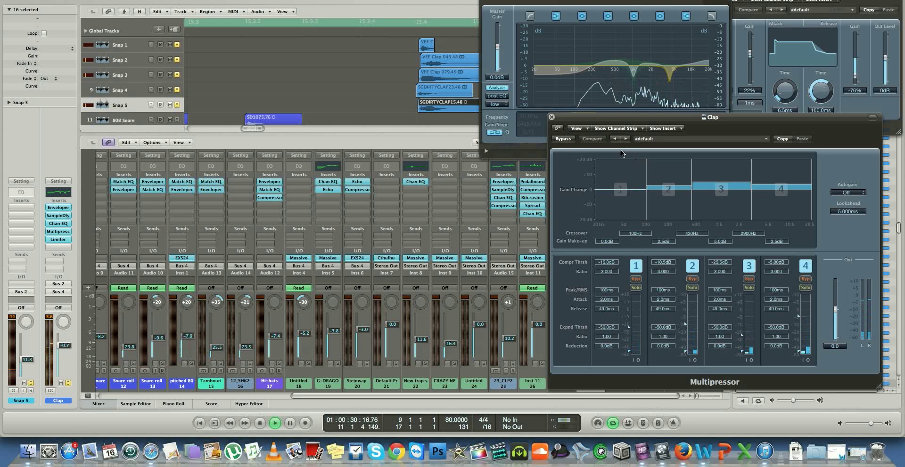
{"action": "left_click", "coordinate": [551, 117]}
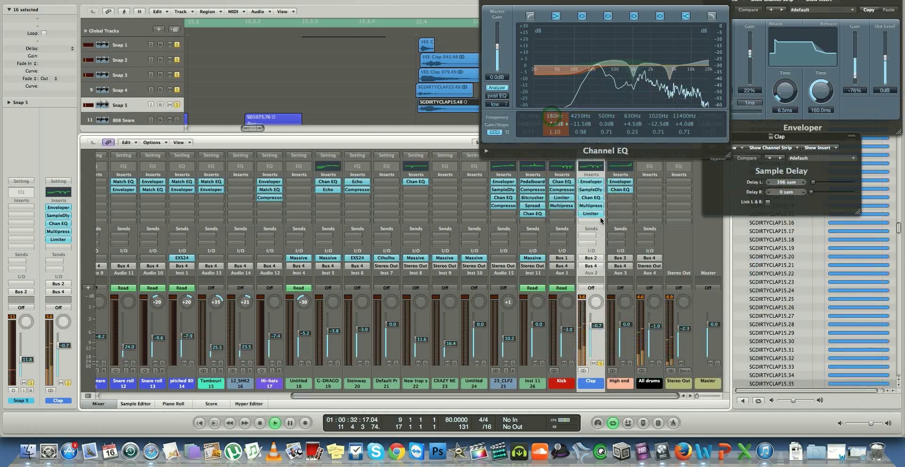
{"action": "left_click", "coordinate": [590, 206]}
{"action": "left_click_drag", "start_coordinate": [637, 120], "coordinate": [230, 40]}
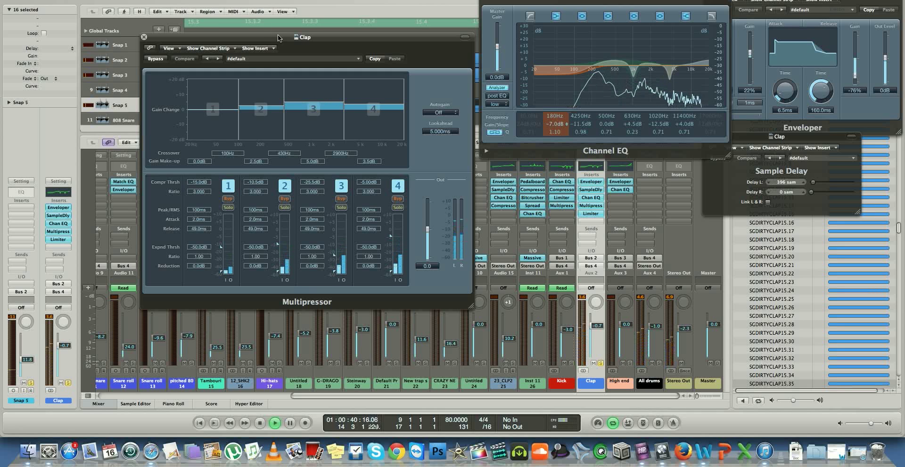
{"action": "left_click_drag", "start_coordinate": [281, 39], "coordinate": [282, 29]}
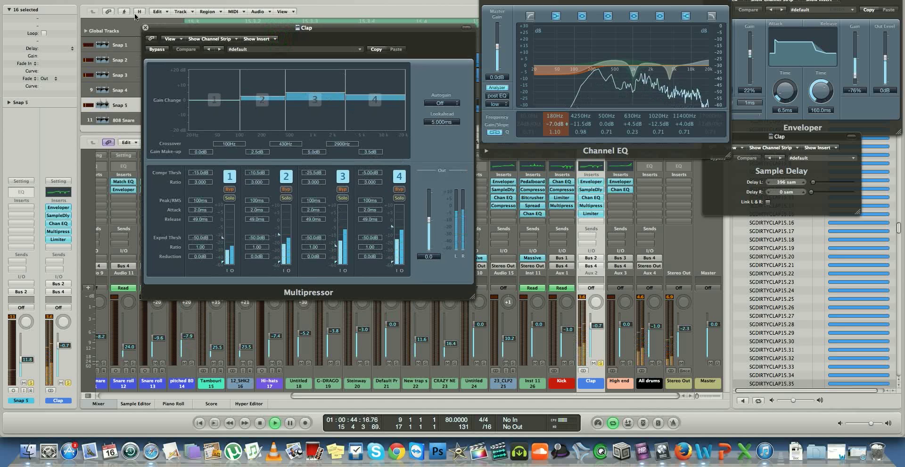
{"action": "left_click", "coordinate": [144, 28]}
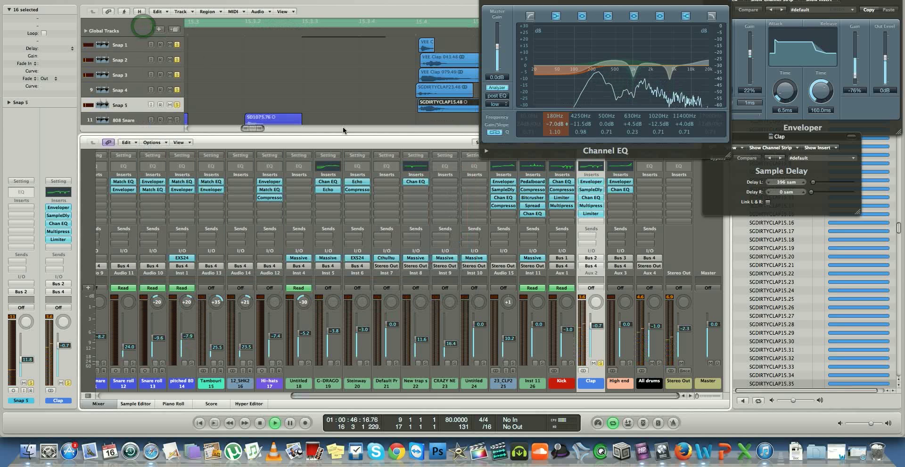
Step: Open the Clap bus's Limiter over the mixer channels and bring the Sample Delay window forward
{"action": "double_click", "coordinate": [592, 214]}
{"action": "left_click_drag", "start_coordinate": [748, 162], "coordinate": [531, 194]}
{"action": "left_click", "coordinate": [813, 136]}
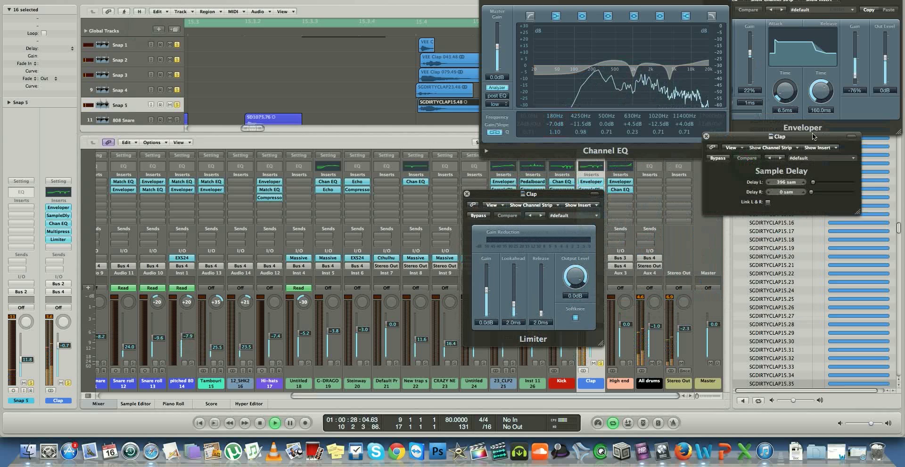
Step: Close the Channel EQ window and move the Sample Delay window down, clear of the Enveloper
{"action": "left_click", "coordinate": [826, 1]}
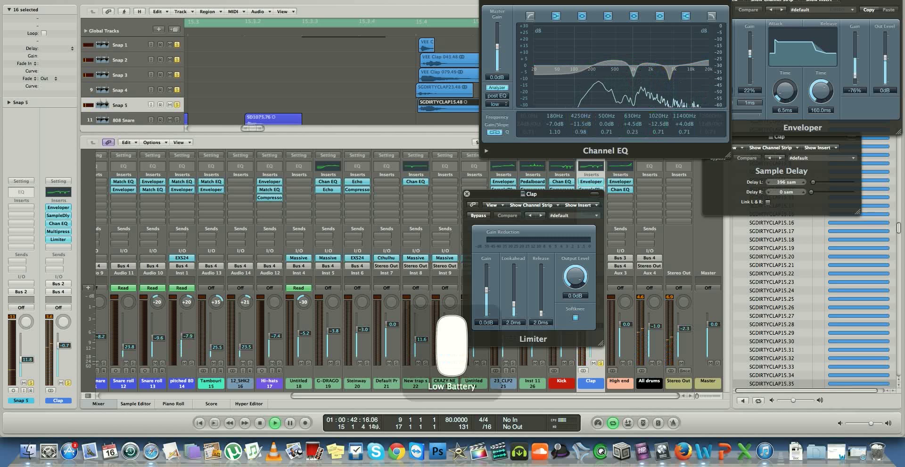
{"action": "key", "text": "super+w"}
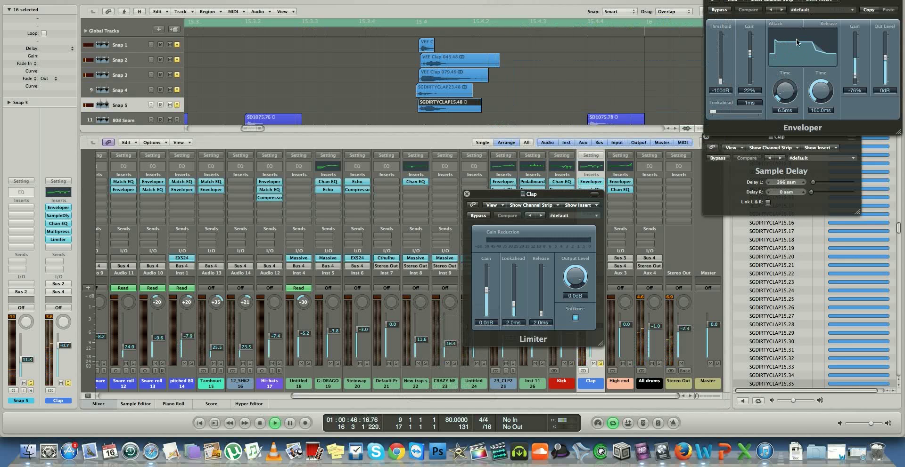
{"action": "left_click_drag", "start_coordinate": [778, 141], "coordinate": [784, 163]}
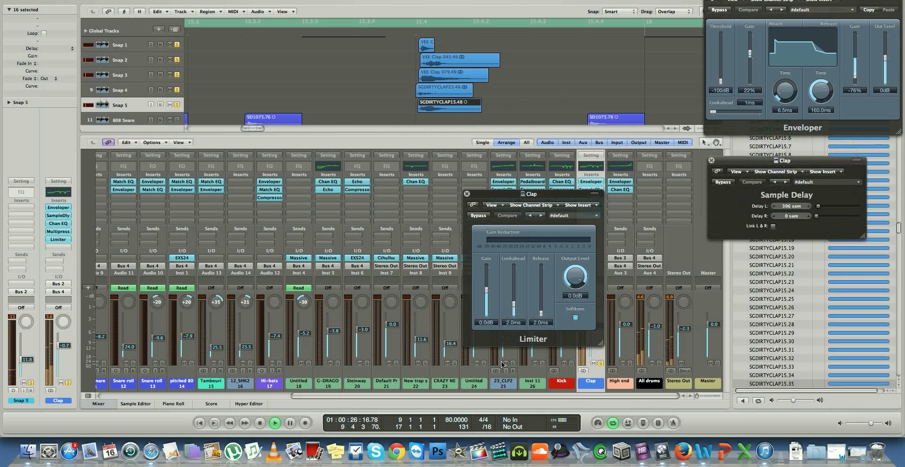
Step: Turn off solo on the Snap 1 to Snap 5 channels and solo only the Clap bus
{"action": "left_click", "coordinate": [601, 363]}
{"action": "scroll", "coordinate": [289, 362], "scroll_direction": "left", "scroll_amount": 5}
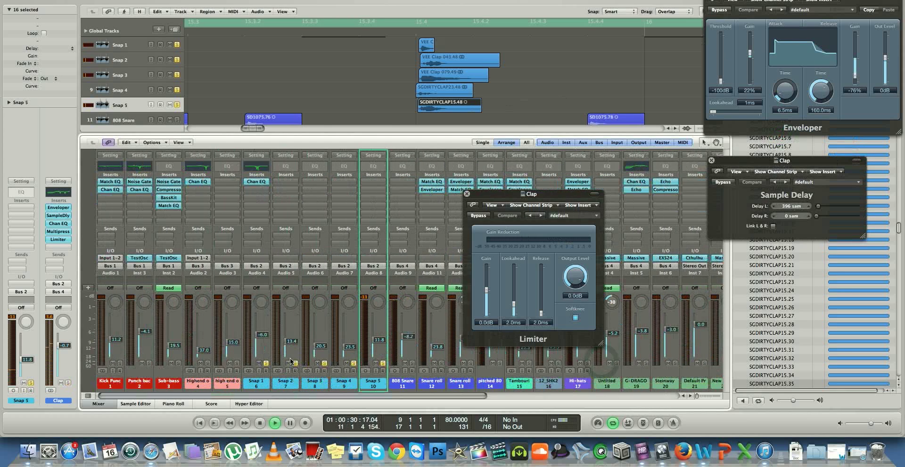
{"action": "scroll", "coordinate": [207, 365], "scroll_direction": "left", "scroll_amount": 8}
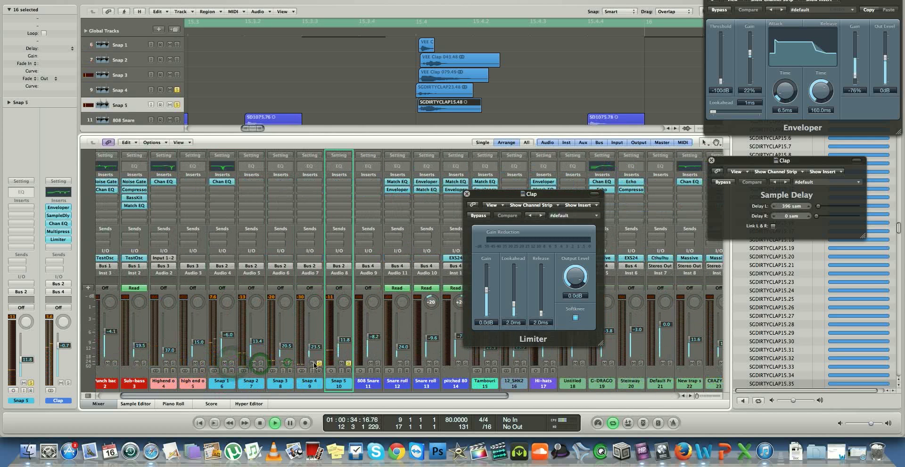
{"action": "scroll", "coordinate": [358, 359], "scroll_direction": "right", "scroll_amount": 7}
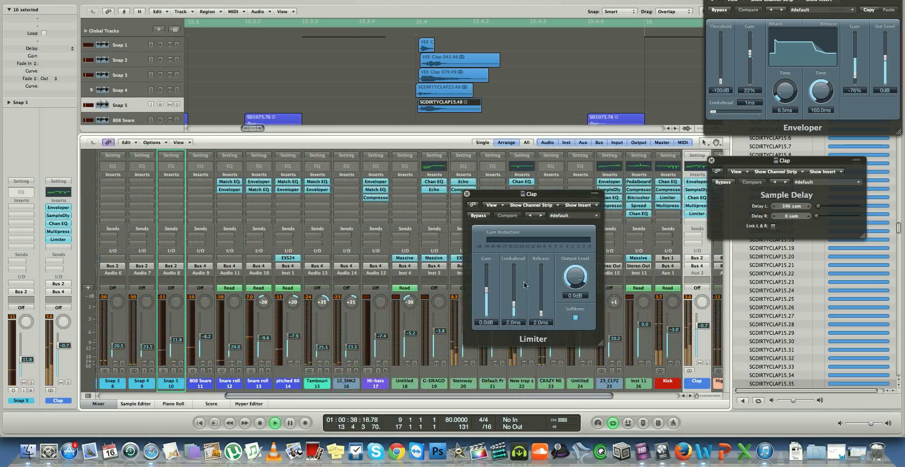
{"action": "scroll", "coordinate": [651, 254], "scroll_direction": "right", "scroll_amount": 2}
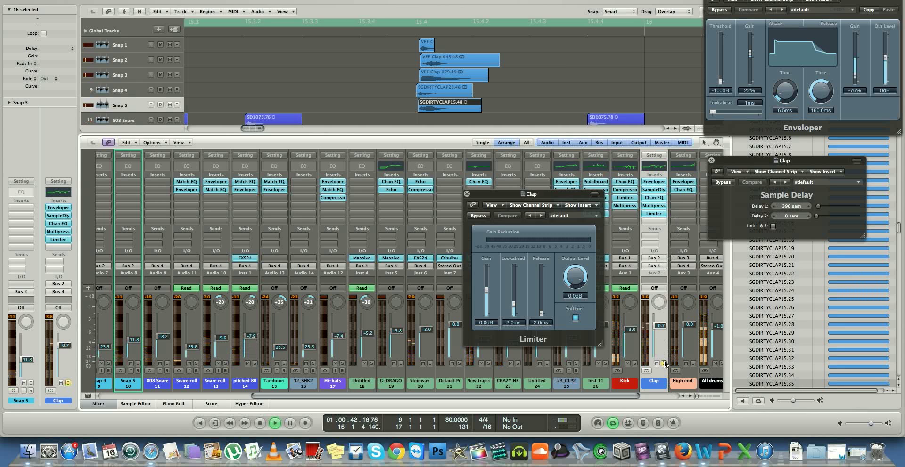
Step: Reopen the Clap bus's Channel EQ and Multipressor alongside its Enveloper, Sample Delay and Limiter windows
{"action": "left_click", "coordinate": [657, 182]}
{"action": "left_click", "coordinate": [650, 182]}
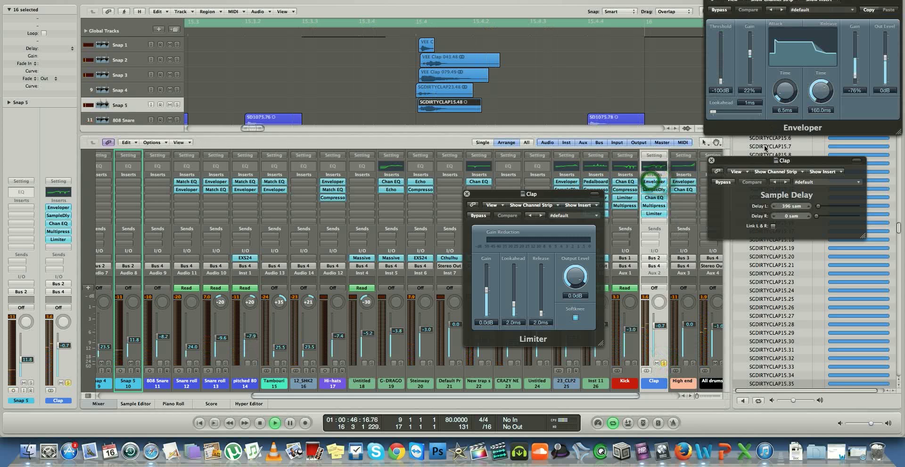
{"action": "left_click", "coordinate": [658, 198]}
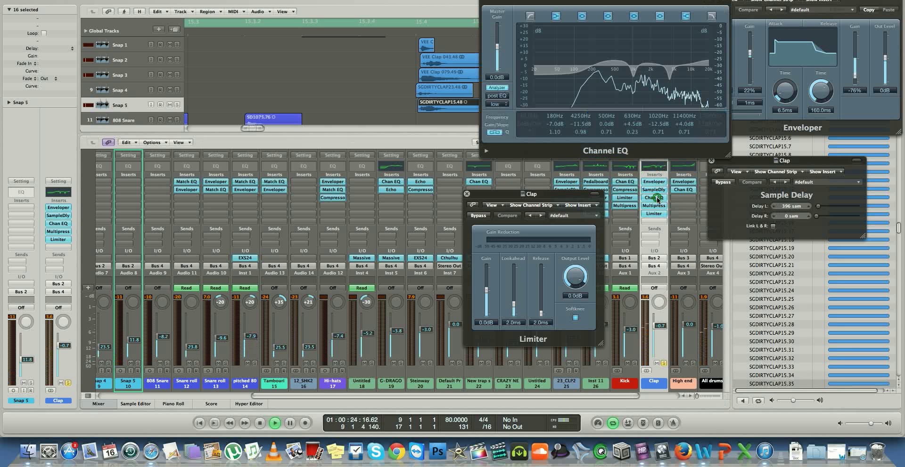
{"action": "left_click", "coordinate": [654, 206]}
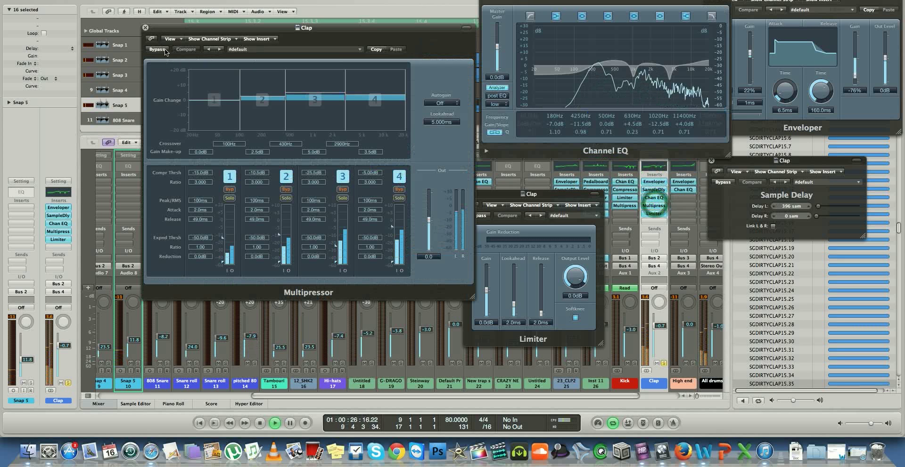
Step: Bypass all the Clap bus effects: Channel EQ, Enveloper, Limiter, Multipressor and Sample Delay, rearranging their windows for access
{"action": "left_click", "coordinate": [584, 1]}
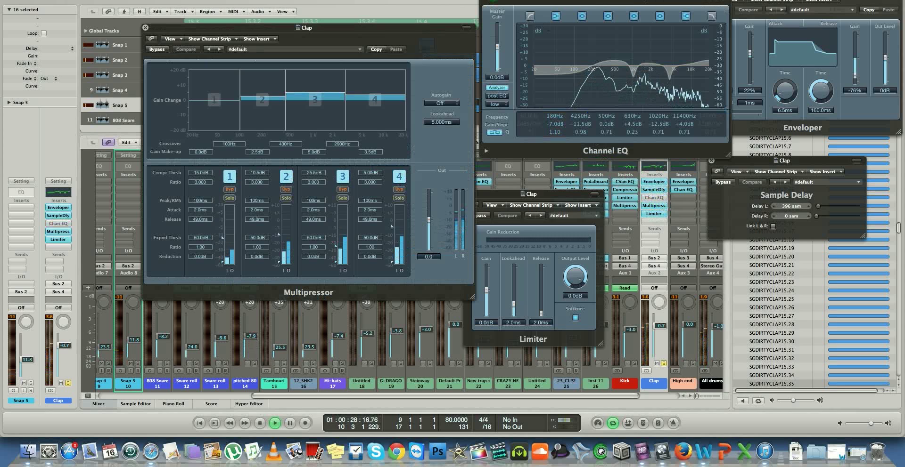
{"action": "left_click", "coordinate": [728, 7]}
{"action": "left_click", "coordinate": [719, 9]}
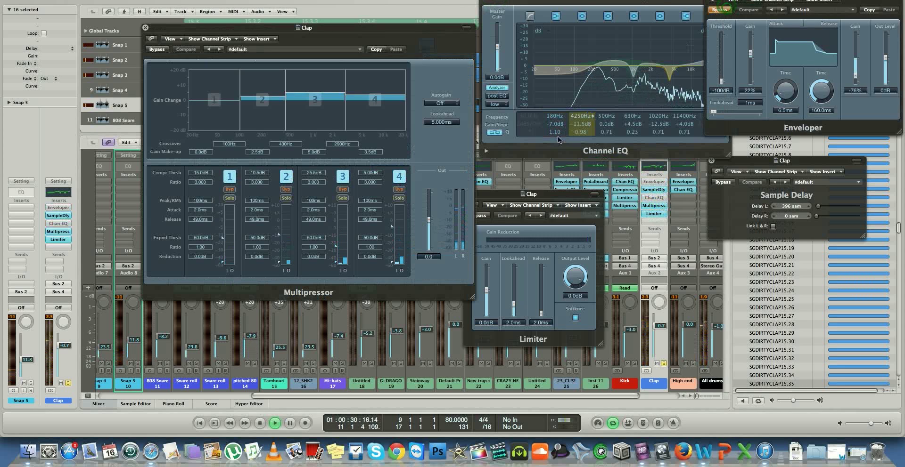
{"action": "left_click_drag", "start_coordinate": [521, 193], "coordinate": [618, 185]}
{"action": "left_click", "coordinate": [583, 209]}
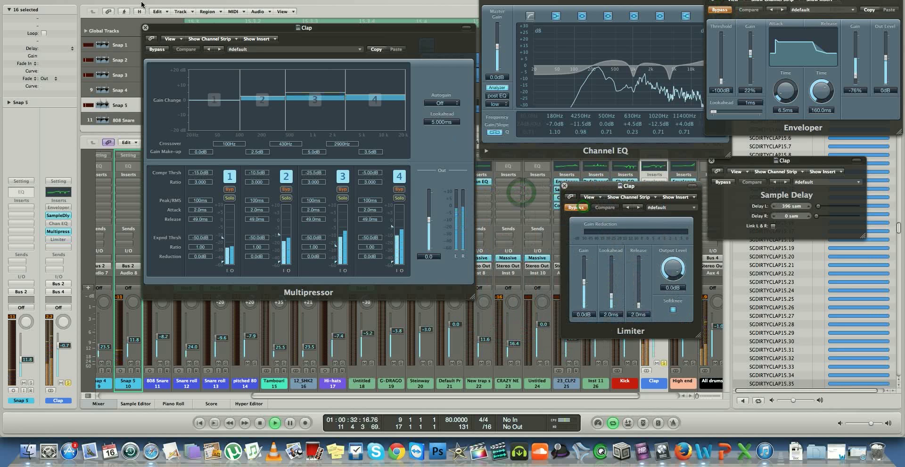
{"action": "left_click", "coordinate": [157, 49]}
{"action": "left_click_drag", "start_coordinate": [592, 193], "coordinate": [738, 185]}
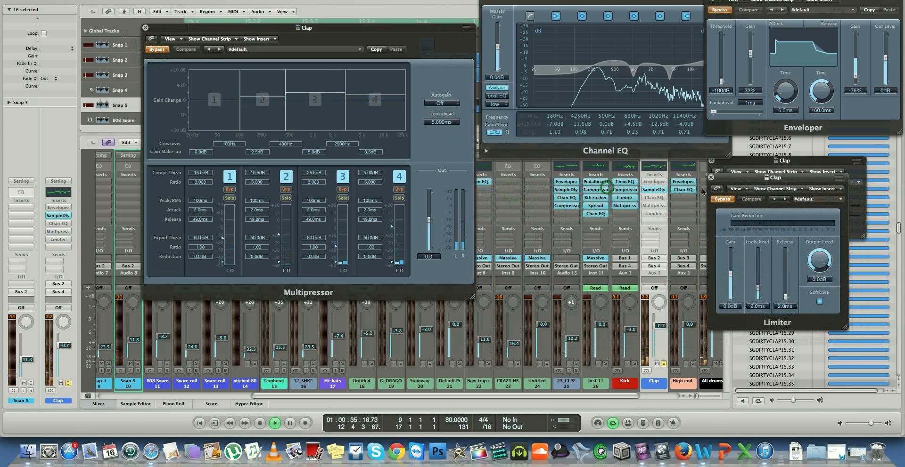
{"action": "left_click", "coordinate": [653, 190]}
{"action": "left_click", "coordinate": [731, 182]}
{"action": "left_click_drag", "start_coordinate": [837, 161], "coordinate": [672, 199]}
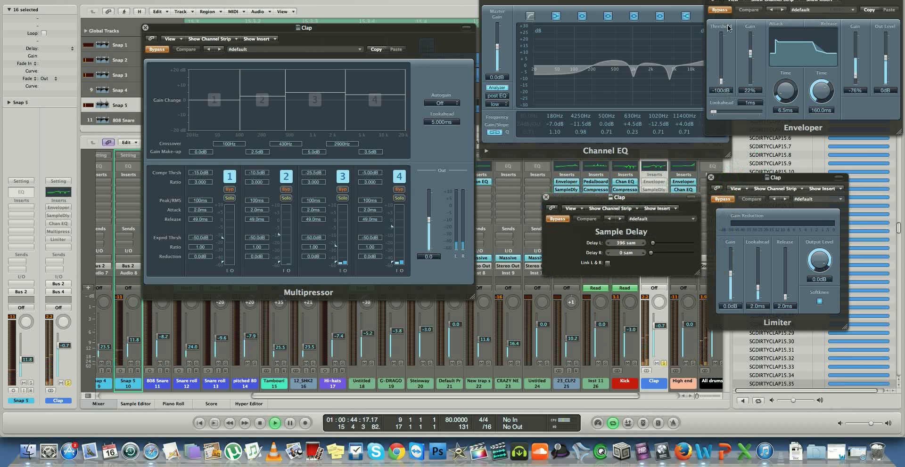
Step: Reactivate the Enveloper and Sample Delay on the Clap bus and move the Sample Delay window off the mixer inserts
{"action": "left_click", "coordinate": [722, 10]}
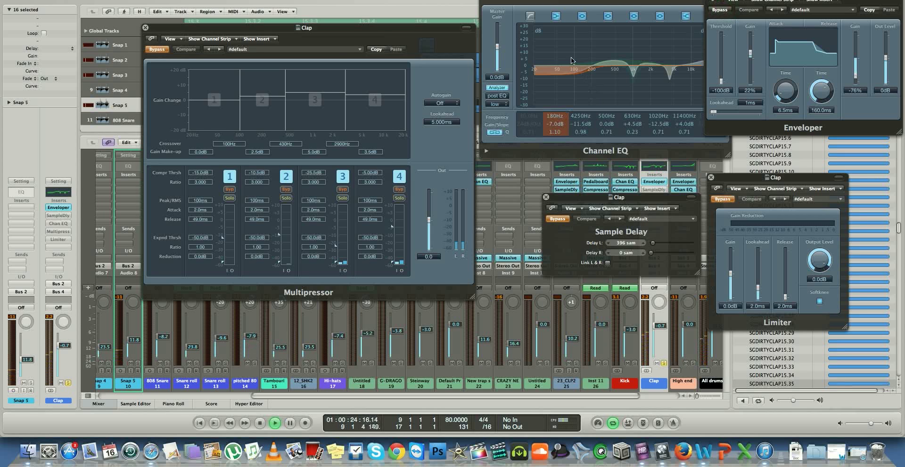
{"action": "left_click", "coordinate": [567, 219]}
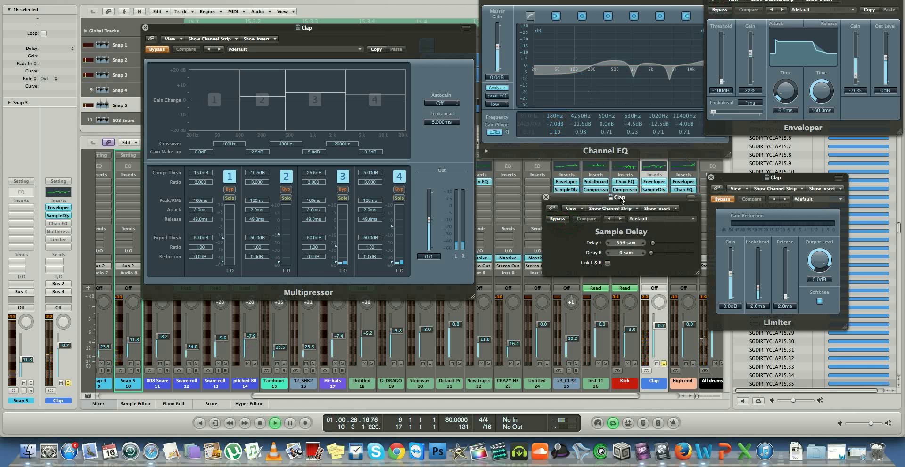
{"action": "left_click_drag", "start_coordinate": [620, 201], "coordinate": [619, 241]}
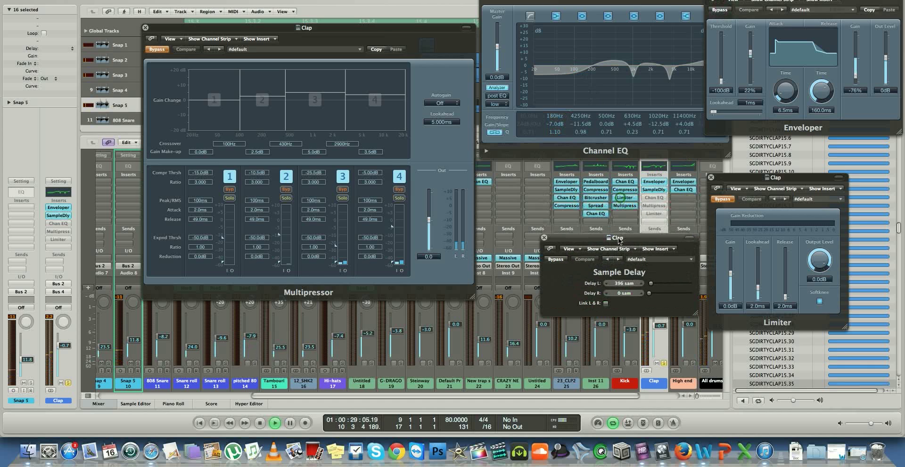
Step: Reactivate the bypassed Channel EQ, Multipressor and Limiter on the Clap bus one after another during playback
{"action": "left_click", "coordinate": [492, 1]}
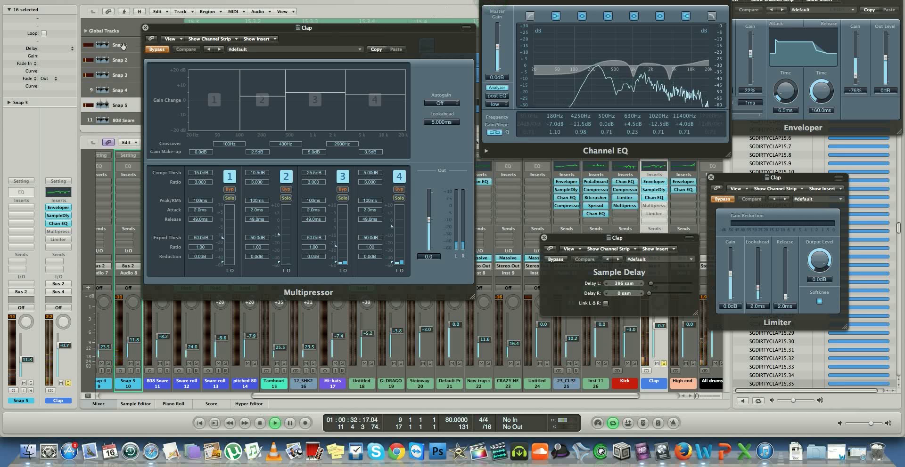
{"action": "left_click", "coordinate": [157, 49]}
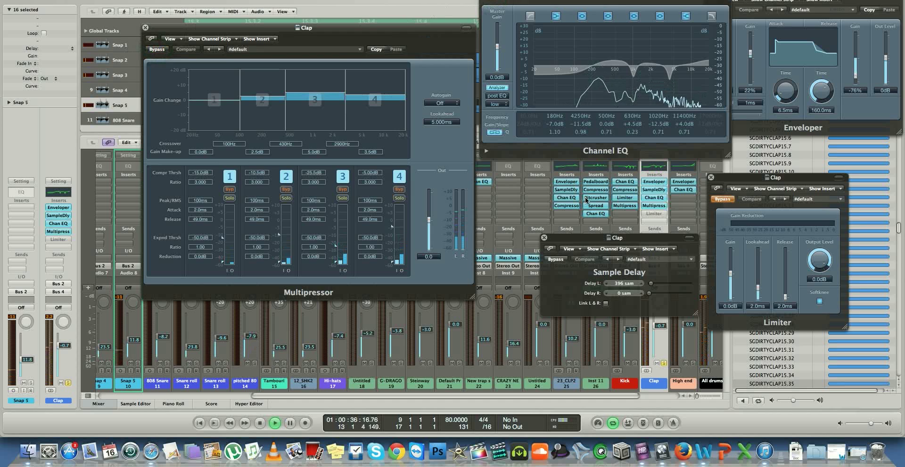
{"action": "left_click", "coordinate": [730, 200]}
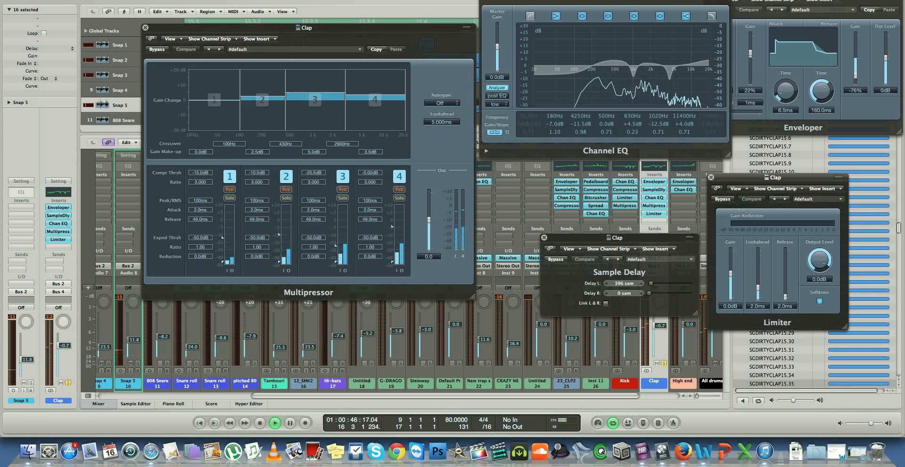
Step: Move the Clap bus's Channel EQ and Multipressor windows clear of the Snap tracks and deselect all regions
{"action": "left_click_drag", "start_coordinate": [603, 0], "coordinate": [643, 78]}
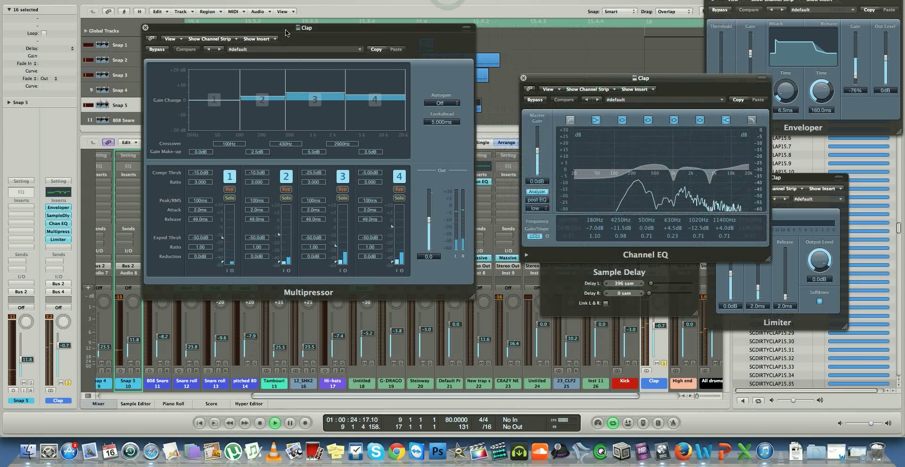
{"action": "left_click_drag", "start_coordinate": [286, 32], "coordinate": [326, 127]}
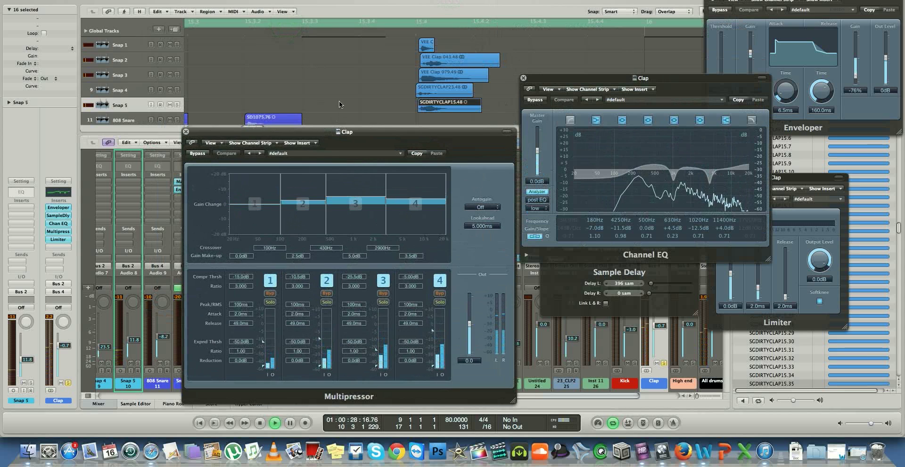
{"action": "left_click", "coordinate": [521, 58]}
{"action": "left_click_drag", "start_coordinate": [532, 79], "coordinate": [547, 87]}
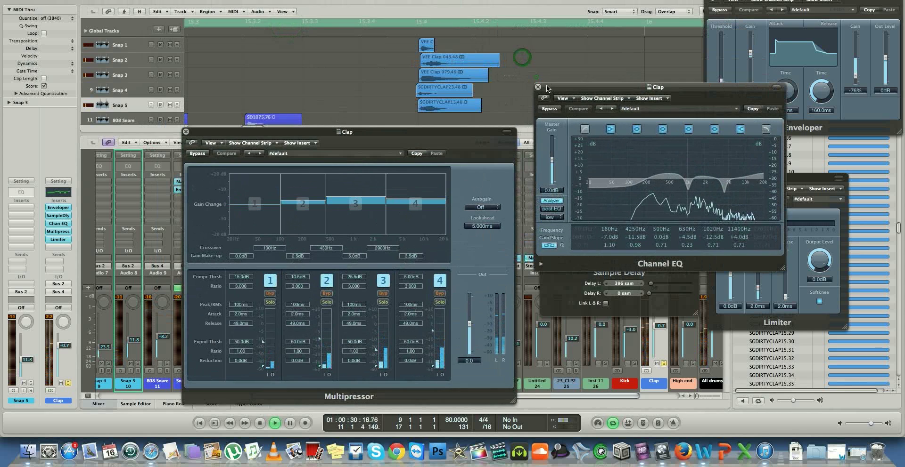
Step: Close the Clap bus's Channel EQ, Enveloper, Limiter, Multipressor and Sample Delay windows and stop playback
{"action": "left_click", "coordinate": [538, 86]}
{"action": "left_click", "coordinate": [710, 1]}
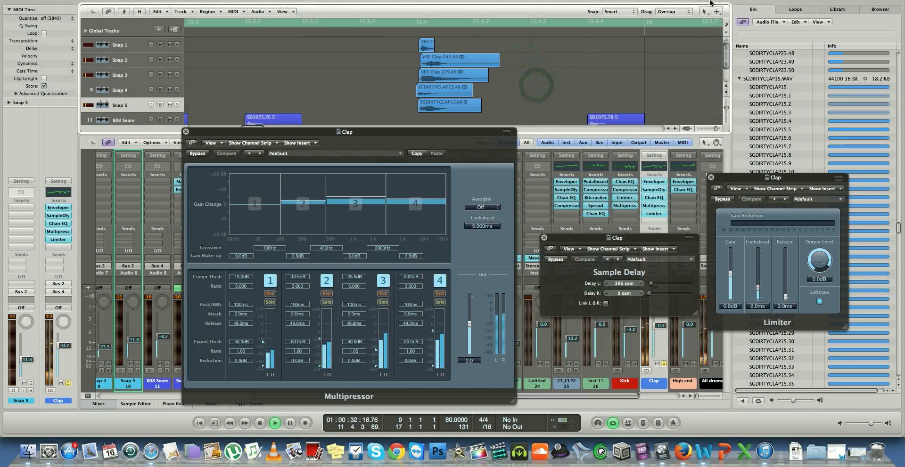
{"action": "left_click", "coordinate": [711, 178]}
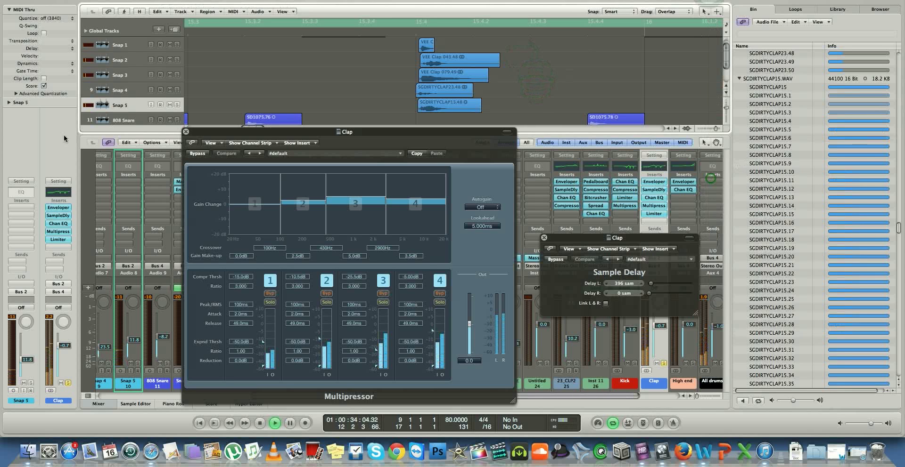
{"action": "left_click", "coordinate": [186, 132]}
{"action": "left_click", "coordinate": [544, 238]}
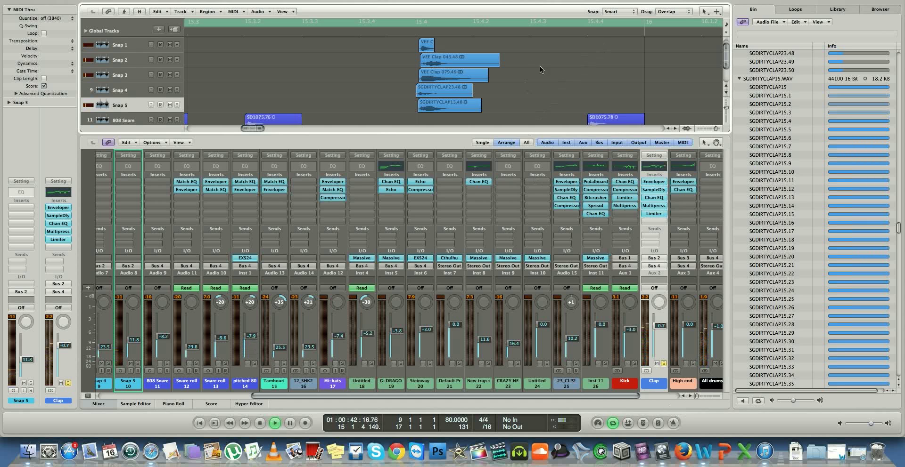
{"action": "key", "text": "space"}
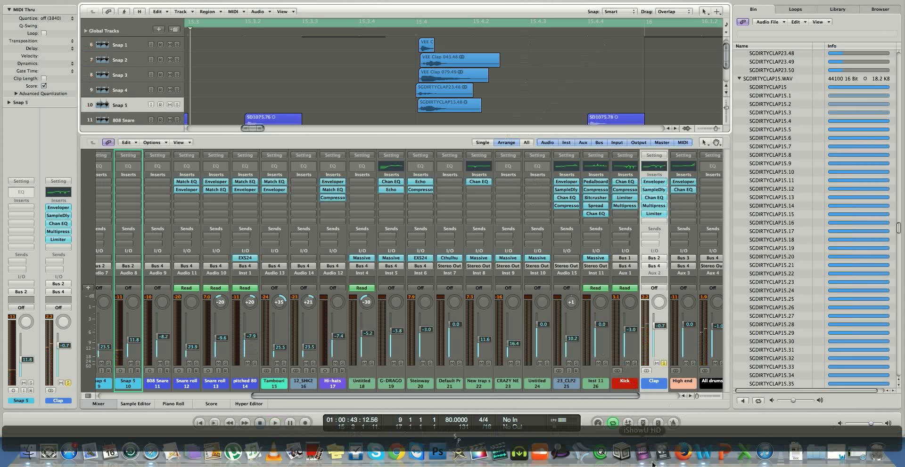